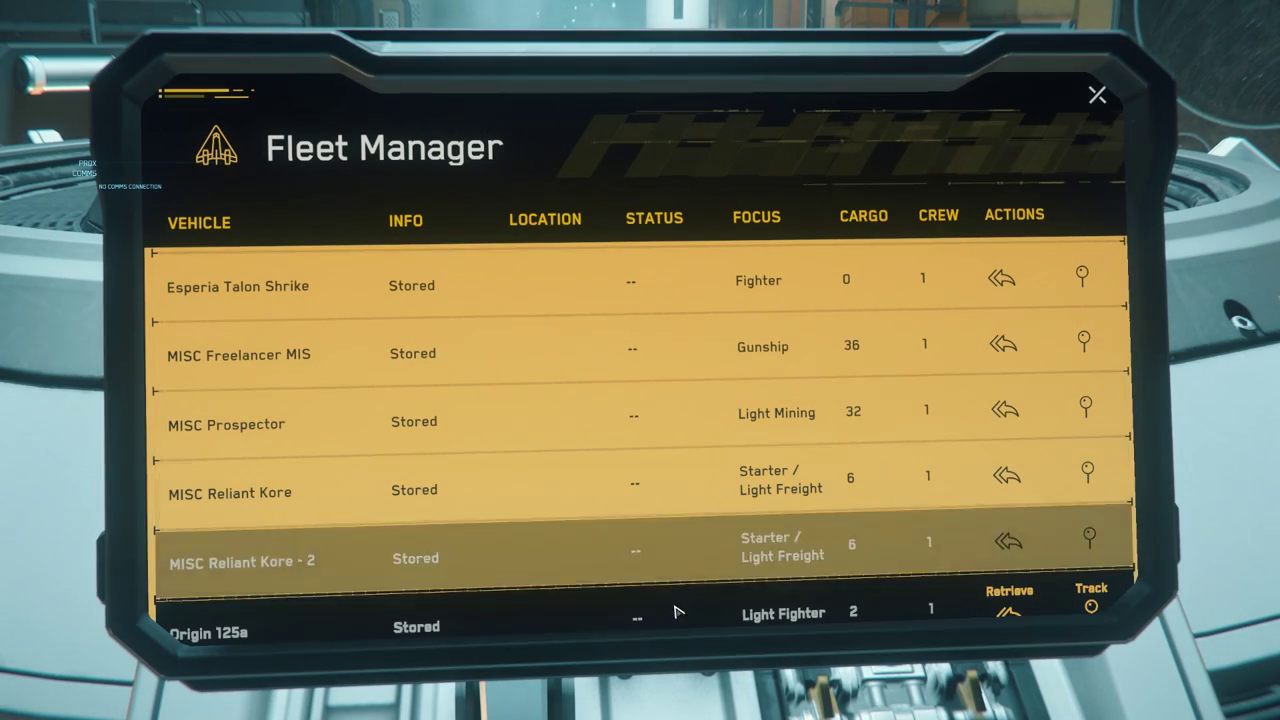
- Retrieve a stored MISC Reliant Kore through the fleet manager and walk across the landing pad to the ship
left_click(1005, 548)
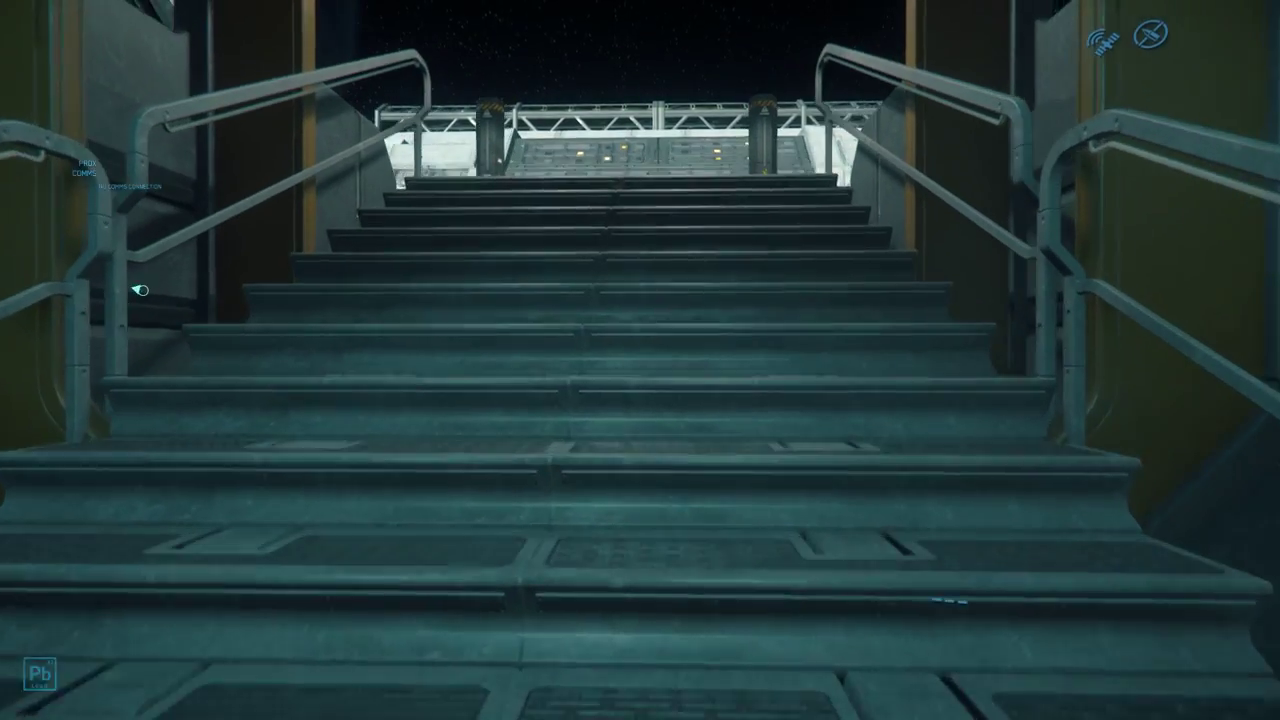
key("w")
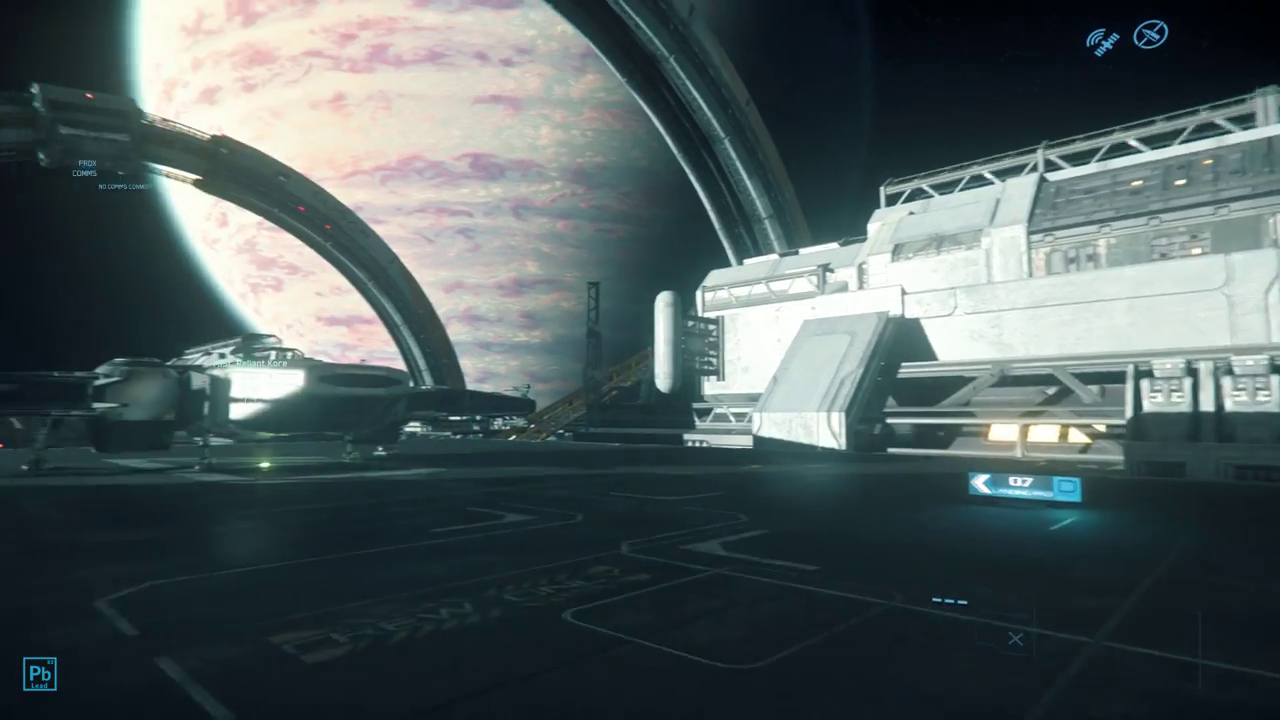
key("w")
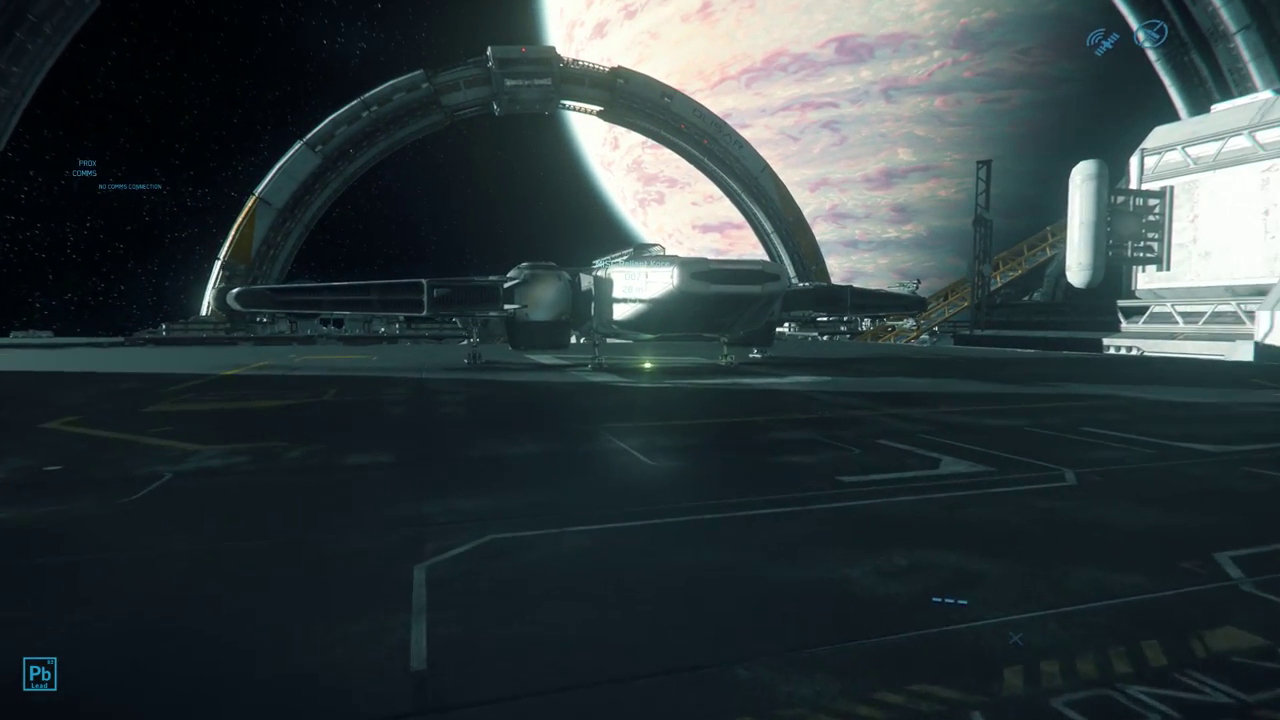
key("w")
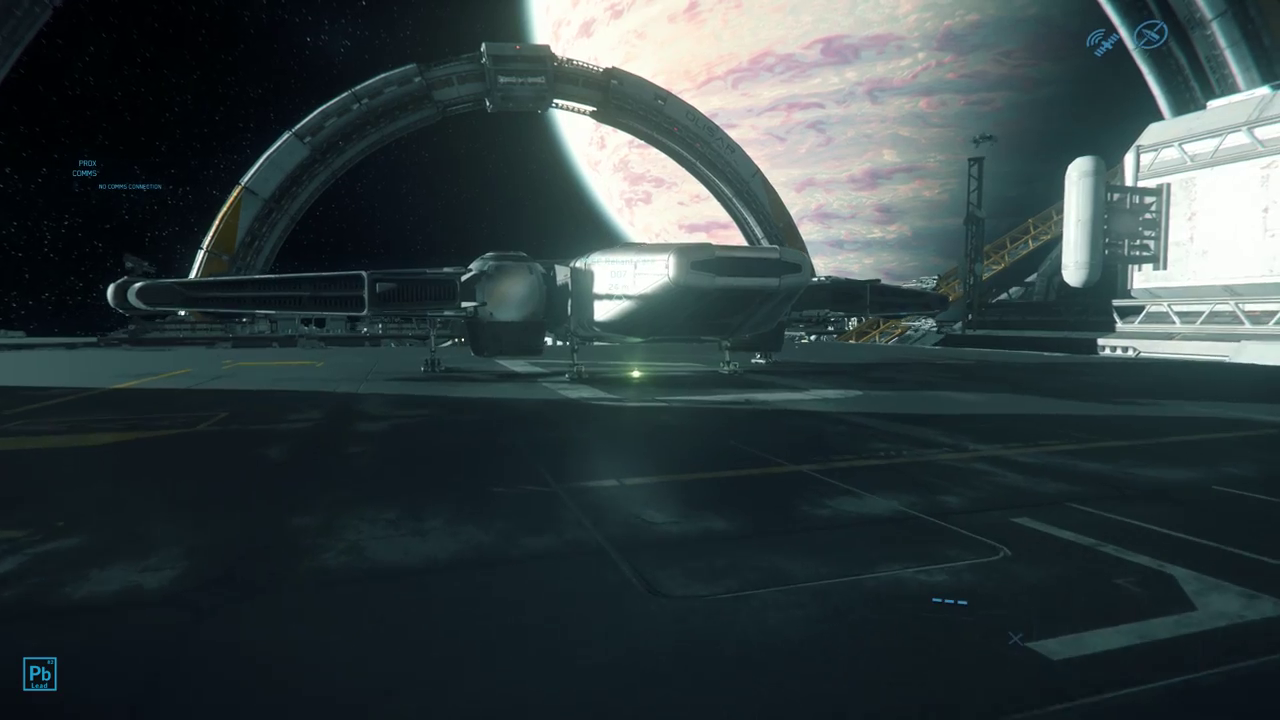
key("w")
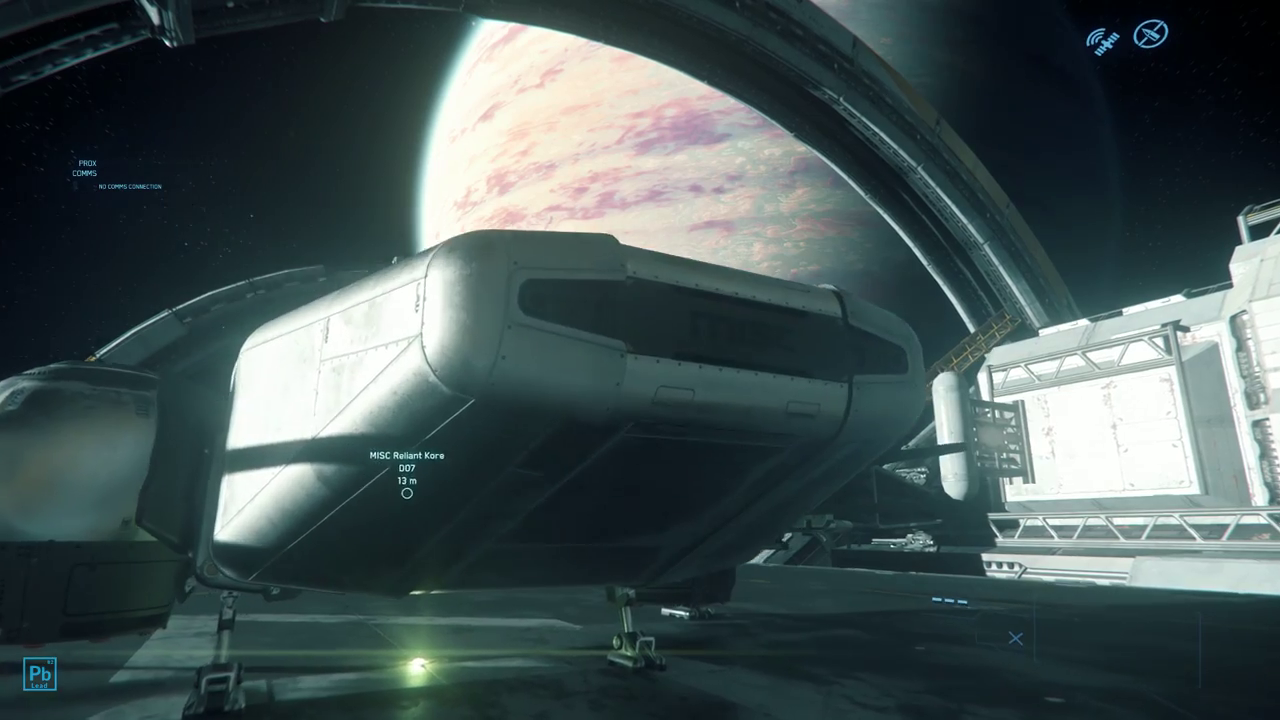
- Open the Reliant Kore's cargo ramp and walk through the cargo bay towards the forward door
key("w")
key("f")
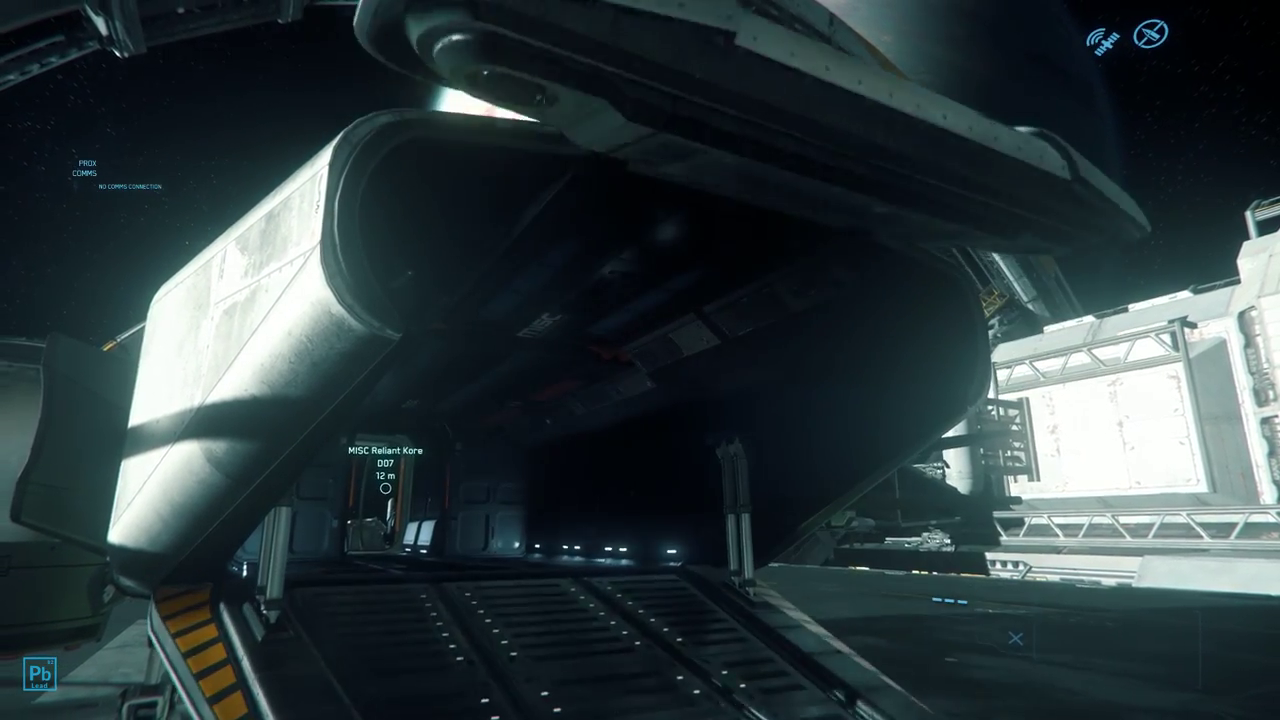
key("w")
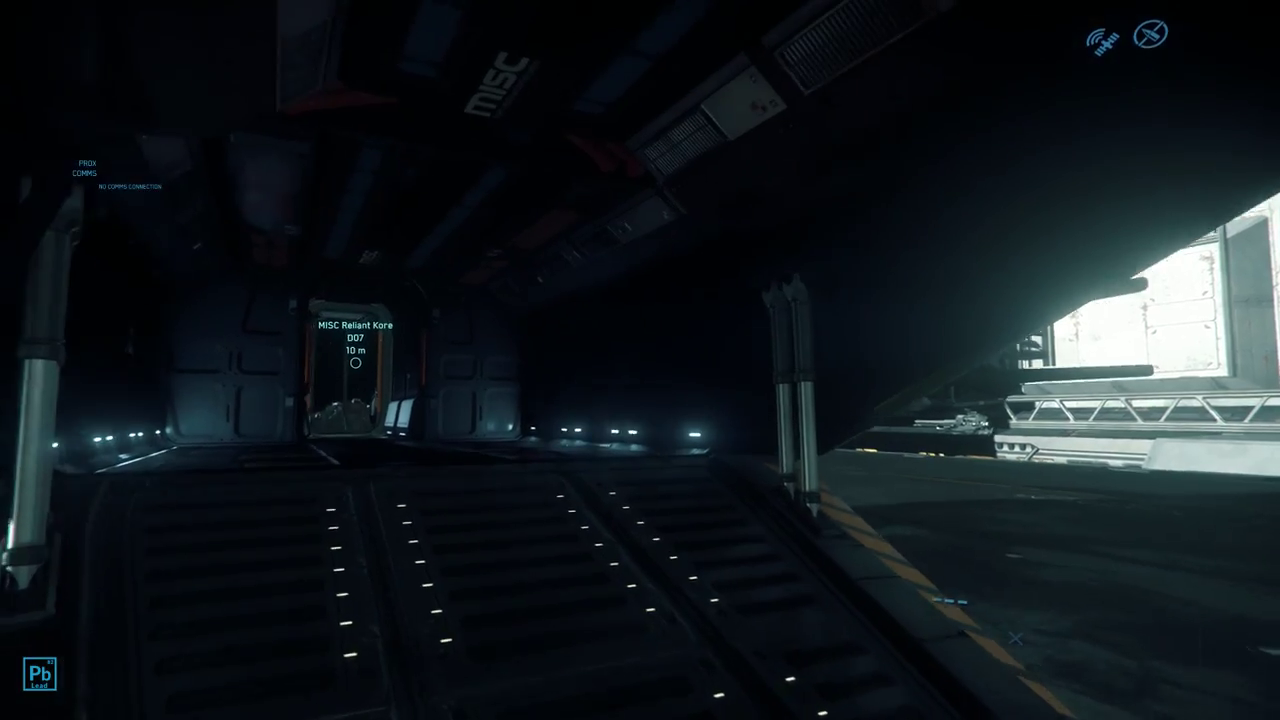
key("w")
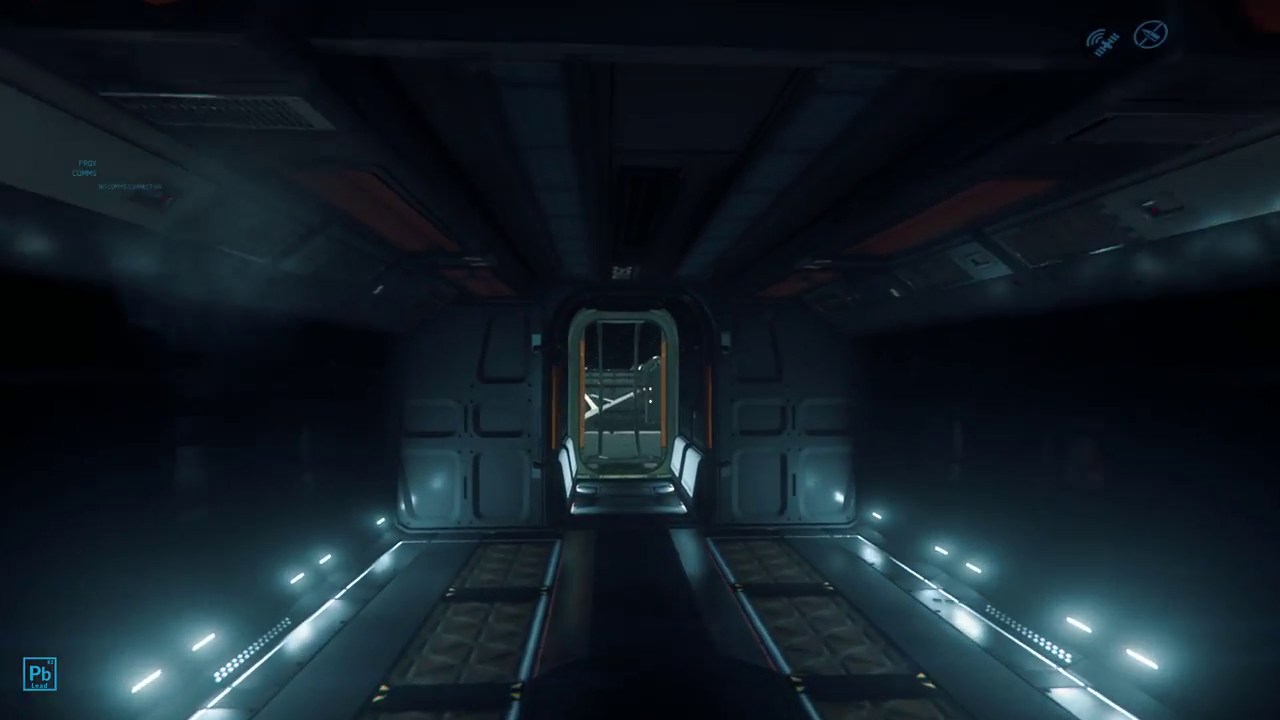
key("w")
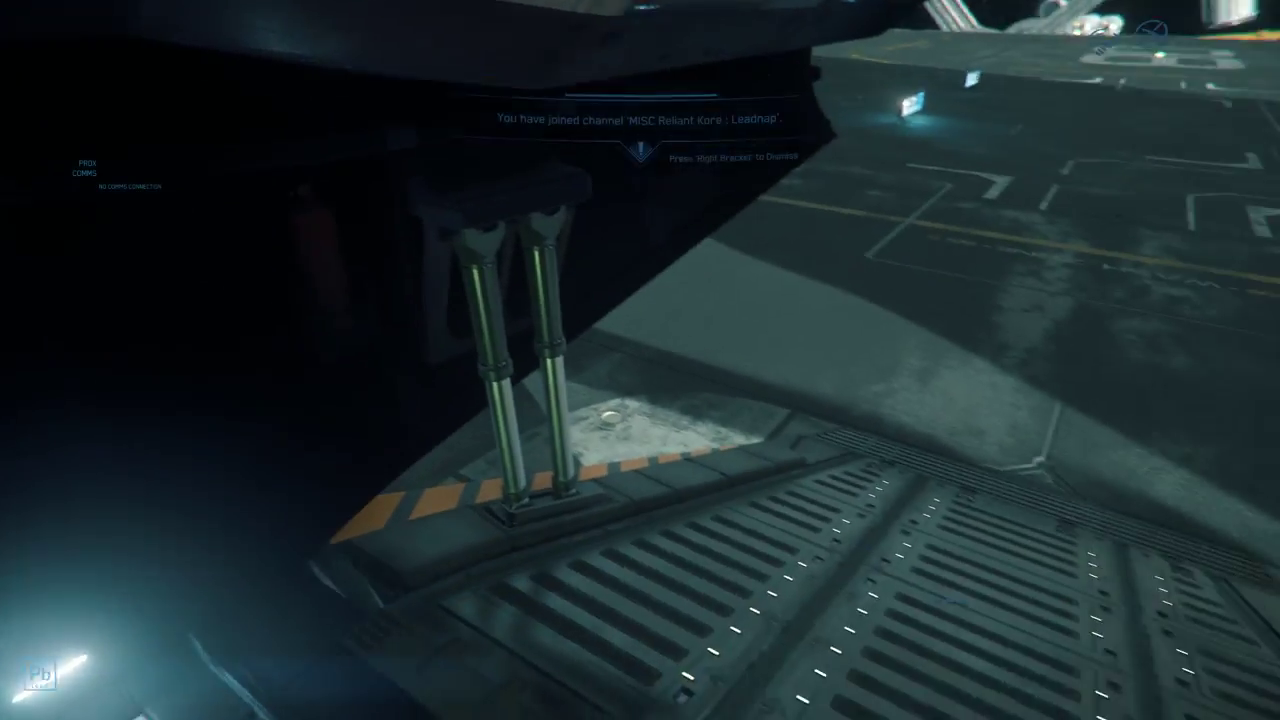
key("w")
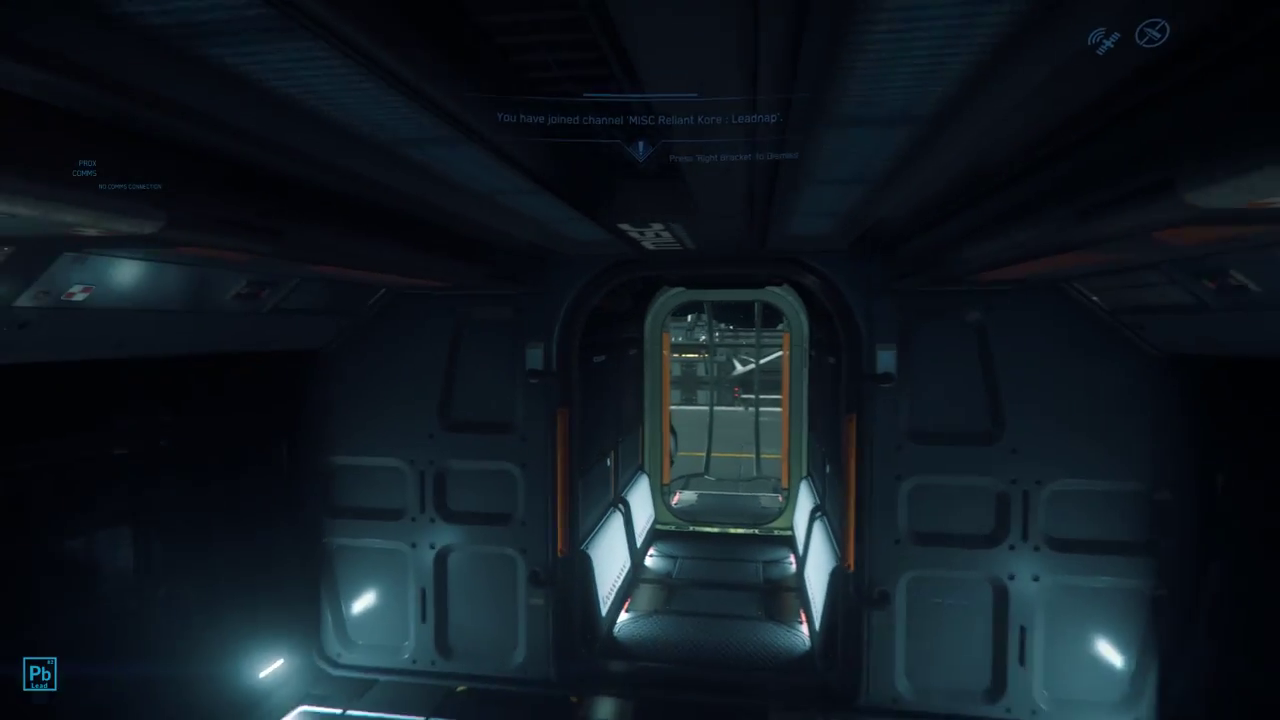
key("w")
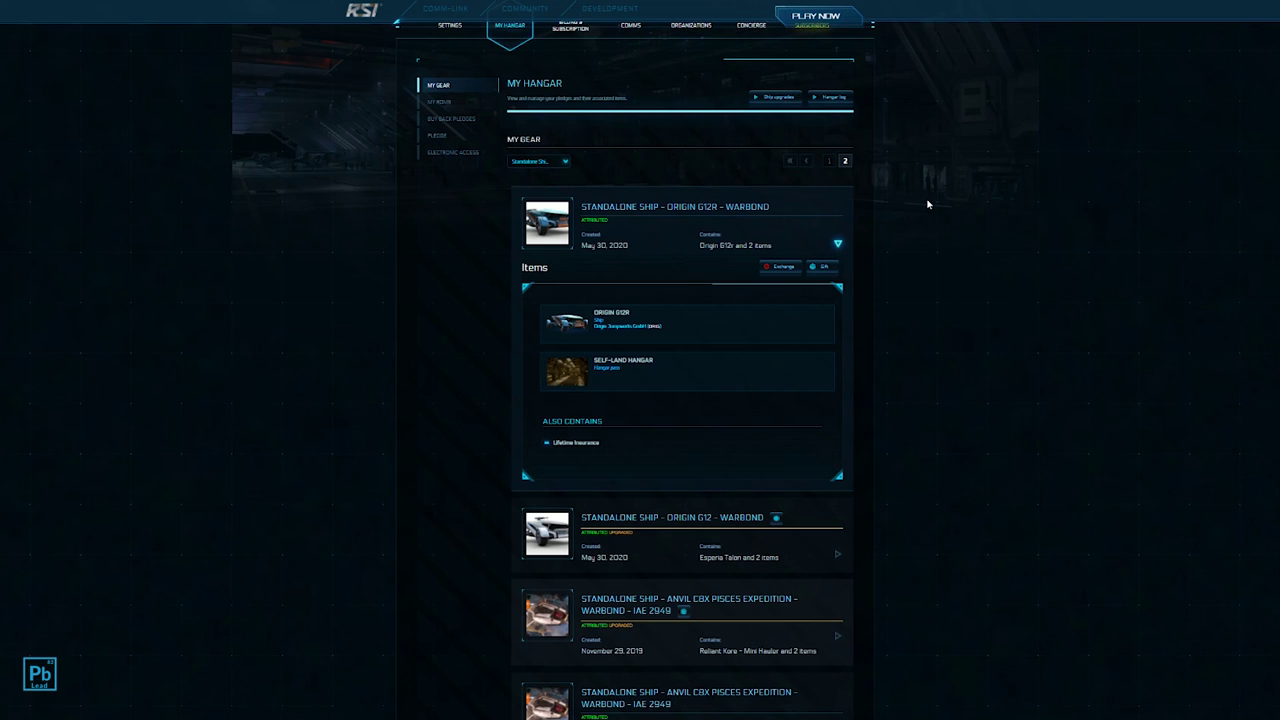
- Highlight the Lifetime Insurance entry of the Origin G12R Warbond pledge on the My Hangar web page
left_click_drag(614, 445, 518, 441)
left_click(646, 448)
left_click_drag(648, 448, 548, 448)
left_click(636, 448)
- Expand the Origin G12 Warbond pledge, highlight its Esperia Talon item, and collapse the pledge
left_click(837, 557)
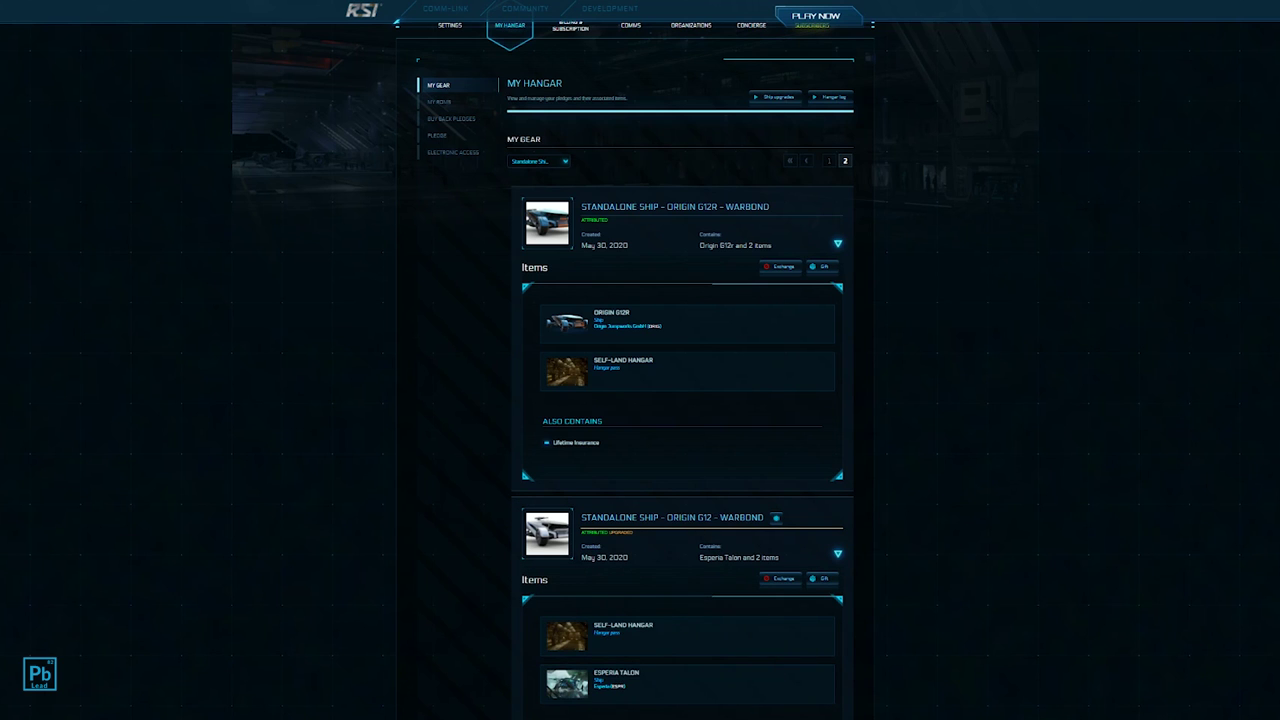
left_click_drag(666, 517, 709, 531)
left_click(709, 531)
scroll(650, 600, "down", 1)
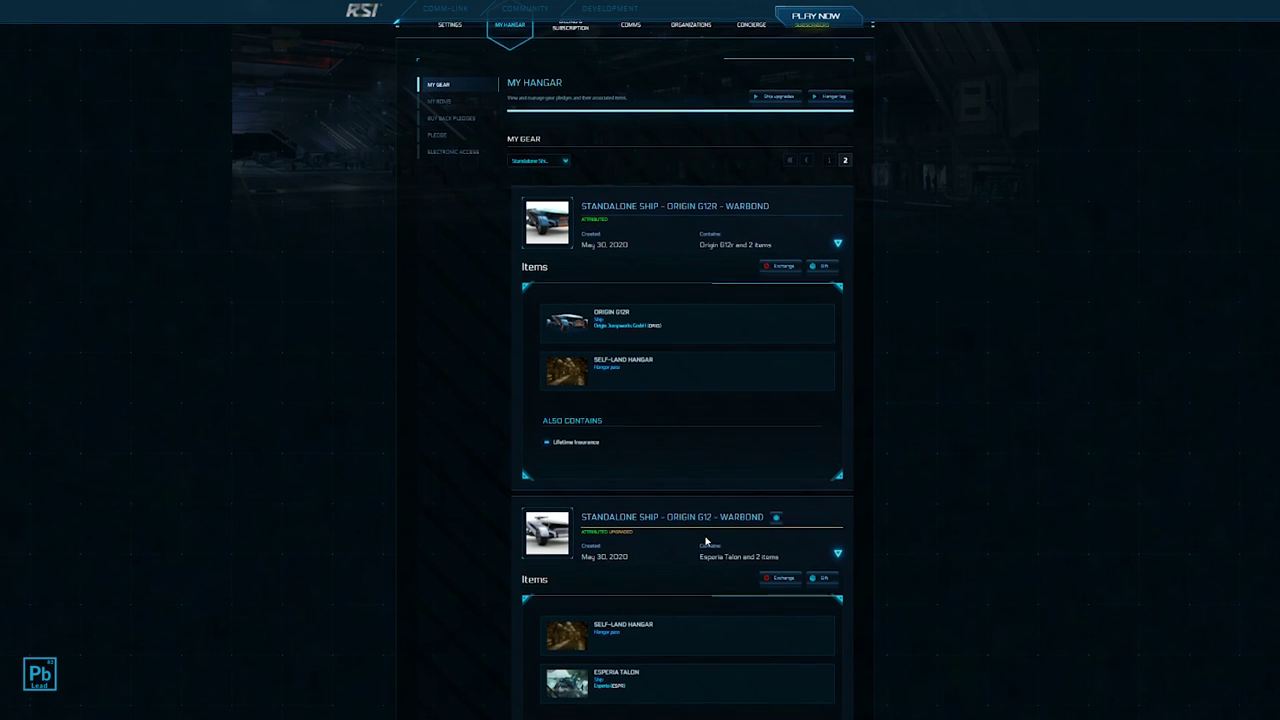
left_click_drag(598, 700, 543, 703)
left_click(660, 681)
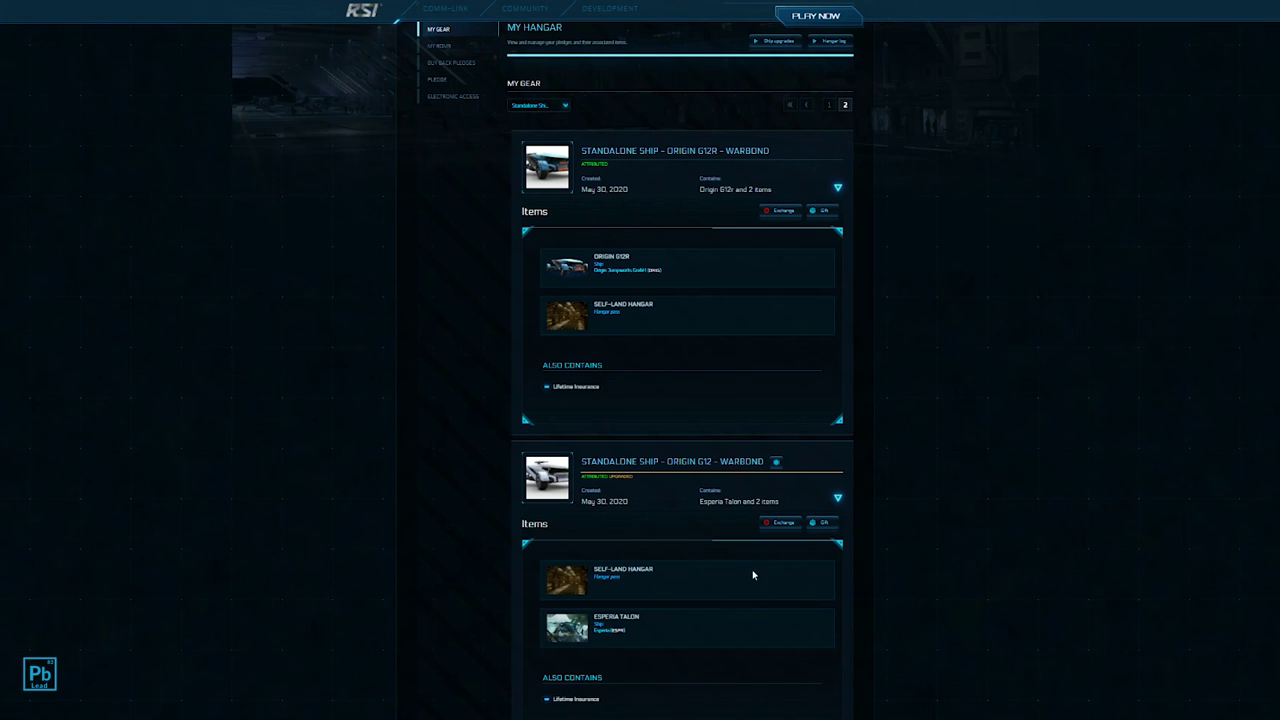
left_click_drag(667, 620, 528, 612)
left_click(522, 610)
left_click(838, 499)
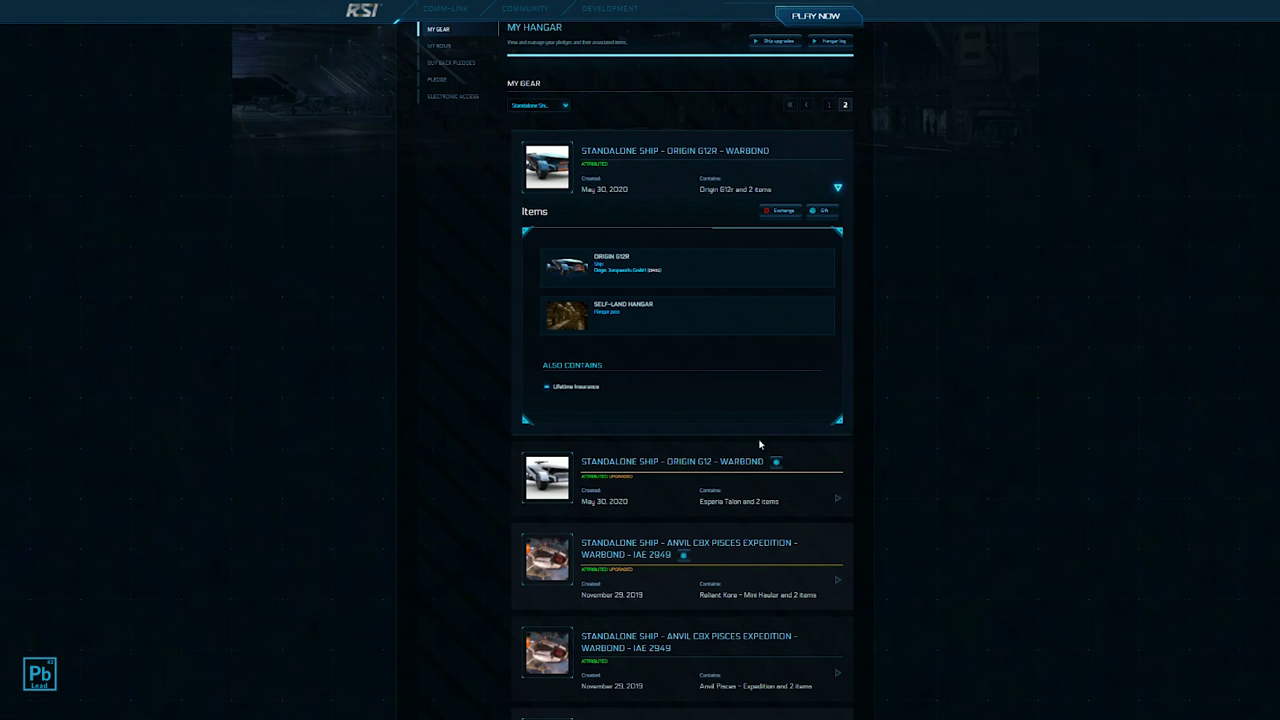
- Highlight the Lifetime Insurance entry under Also Contains in the Origin G12R pledge again
left_click_drag(704, 392, 519, 394)
left_click(476, 386)
left_click_drag(617, 391, 461, 382)
left_click(460, 380)
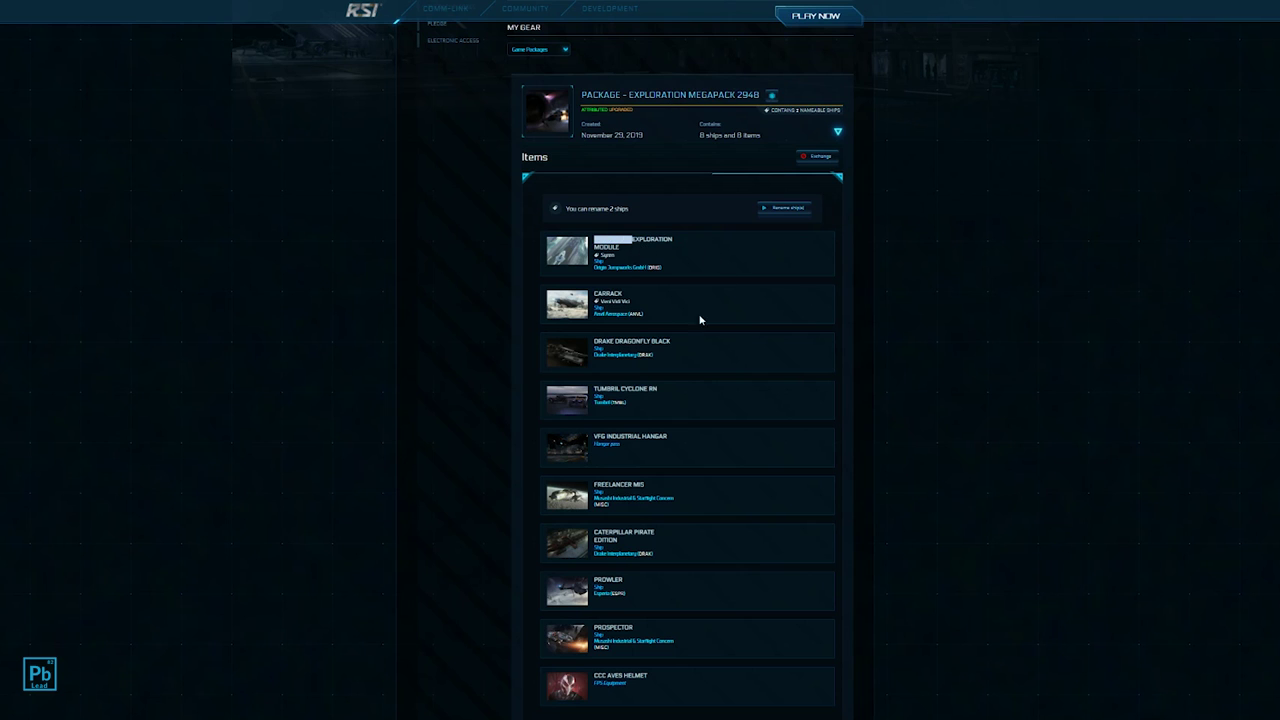
- Highlight the Carrack and Freelancer MIS entries in the Exploration Megapack 2948 game package
left_click_drag(658, 306, 598, 300)
left_click(746, 305)
scroll(785, 311, "down", 2)
left_click_drag(768, 323, 658, 325)
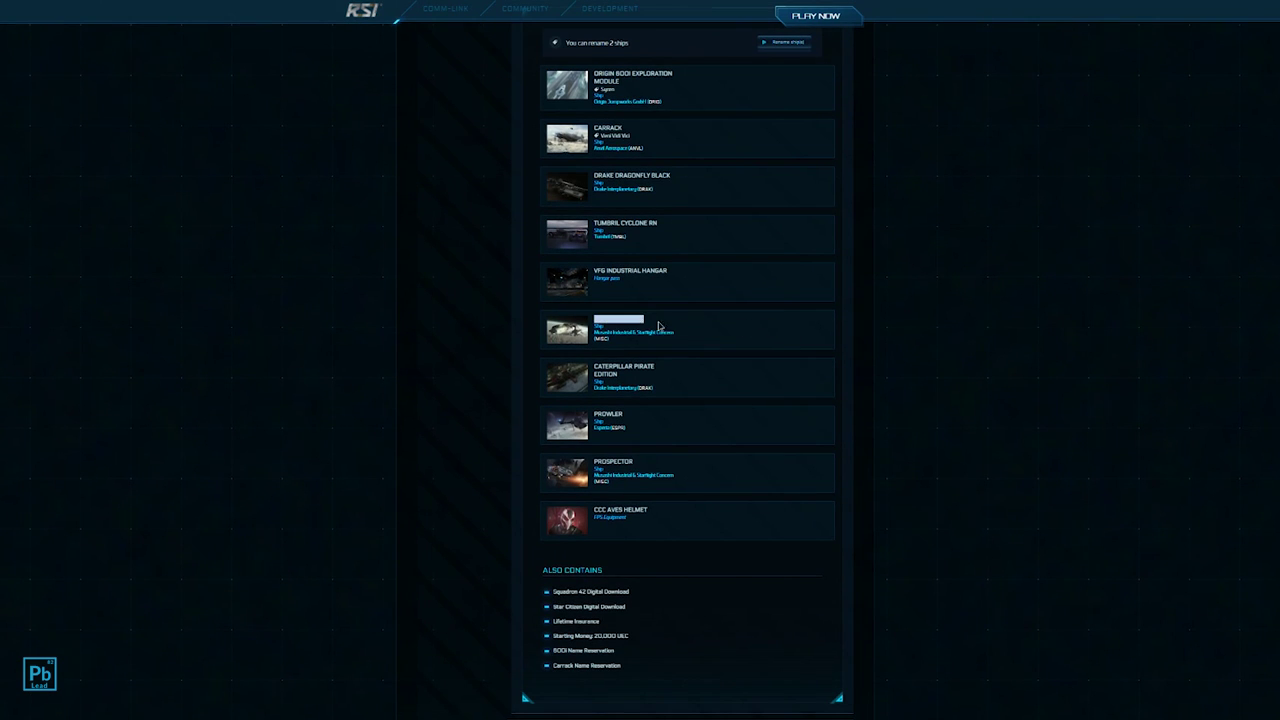
left_click(685, 323)
- Highlight the CCC Aves Helmet and the whole Also Contains list of the Exploration Megapack 2948
left_click_drag(658, 514, 550, 516)
left_click(450, 495)
left_click_drag(537, 577, 646, 674)
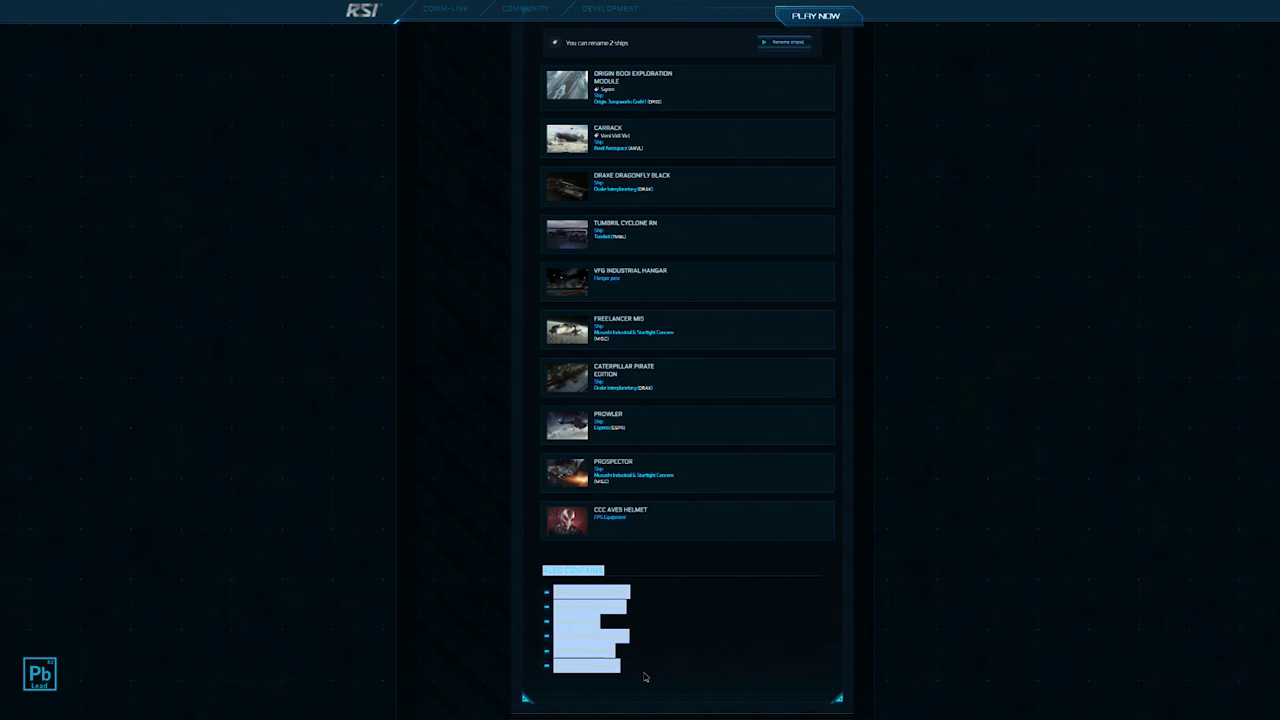
scroll(686, 634, "up", 5)
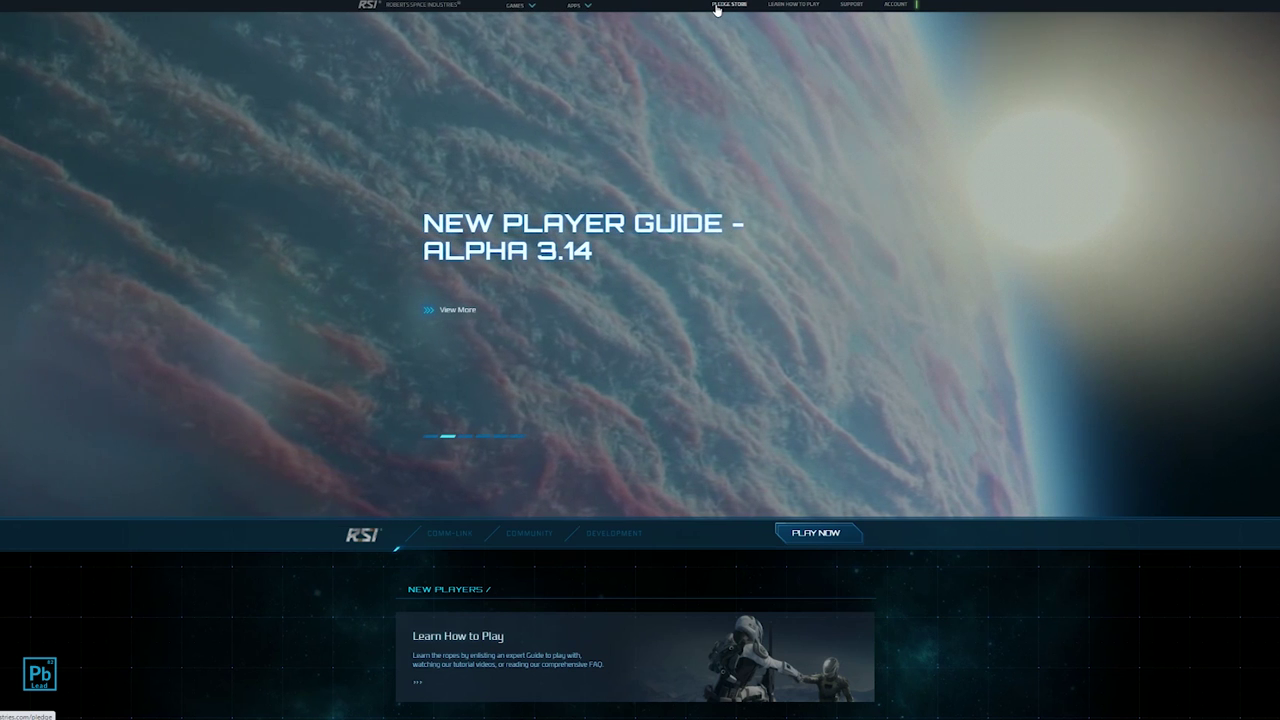
- Open the pledge store's Ship Upgrade page, search the owned ships for "g12", and choose the Origin G12R as the source ship
left_click(716, 6)
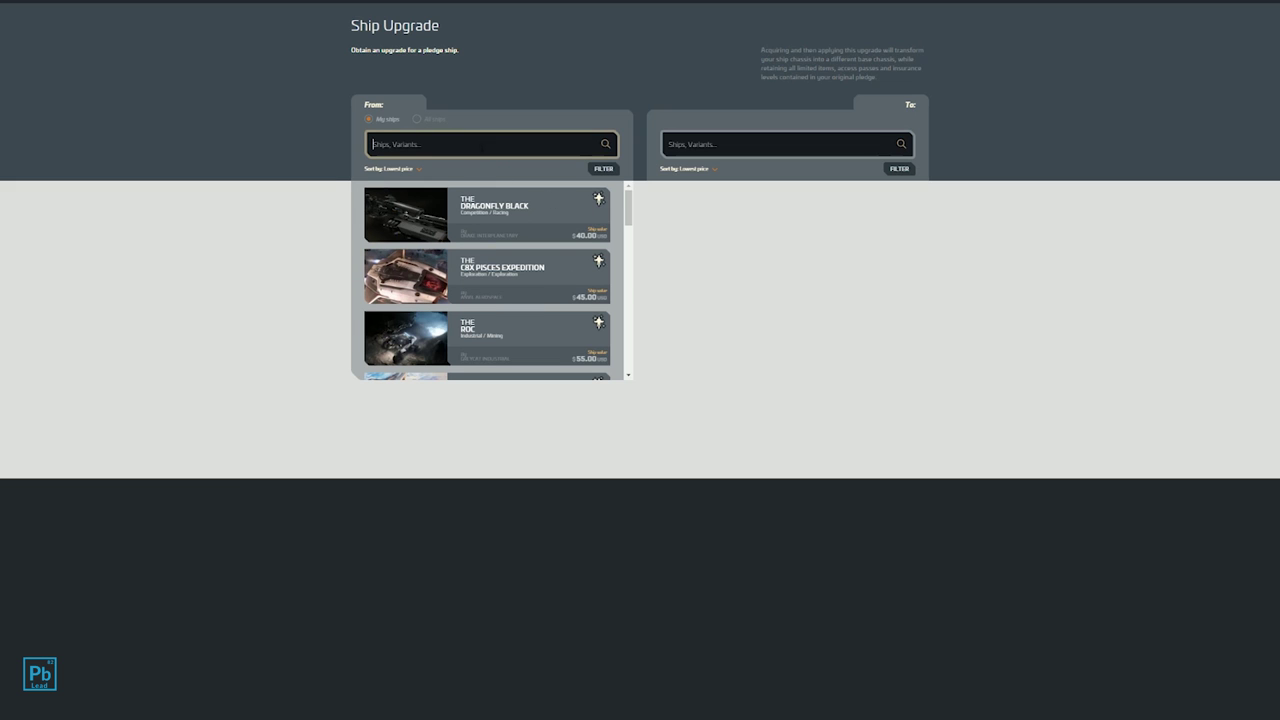
type("g12")
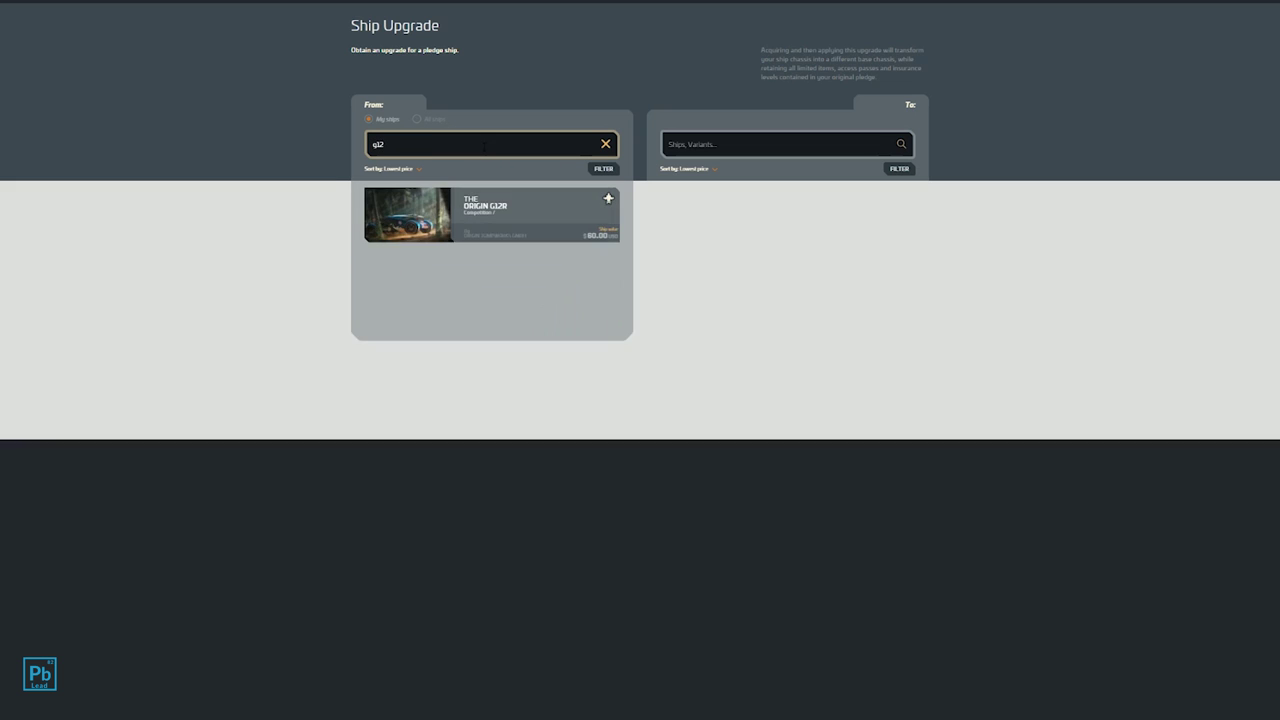
left_click(629, 236)
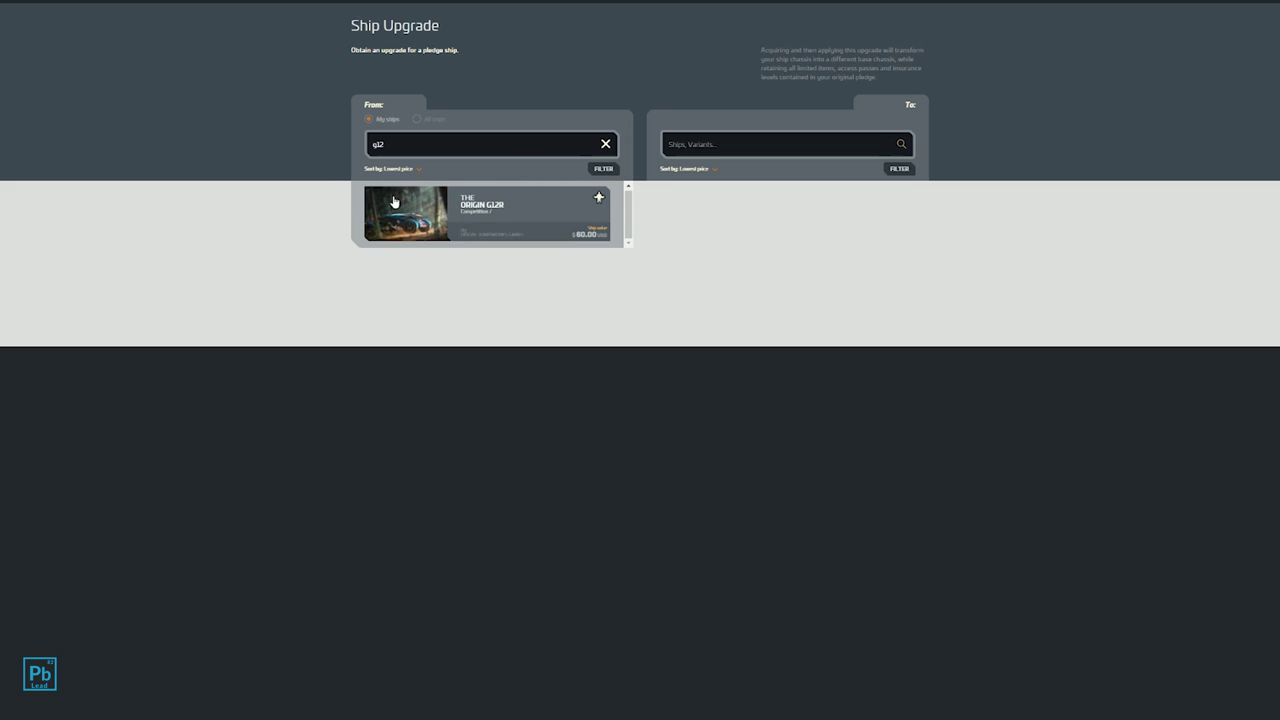
left_click(424, 218)
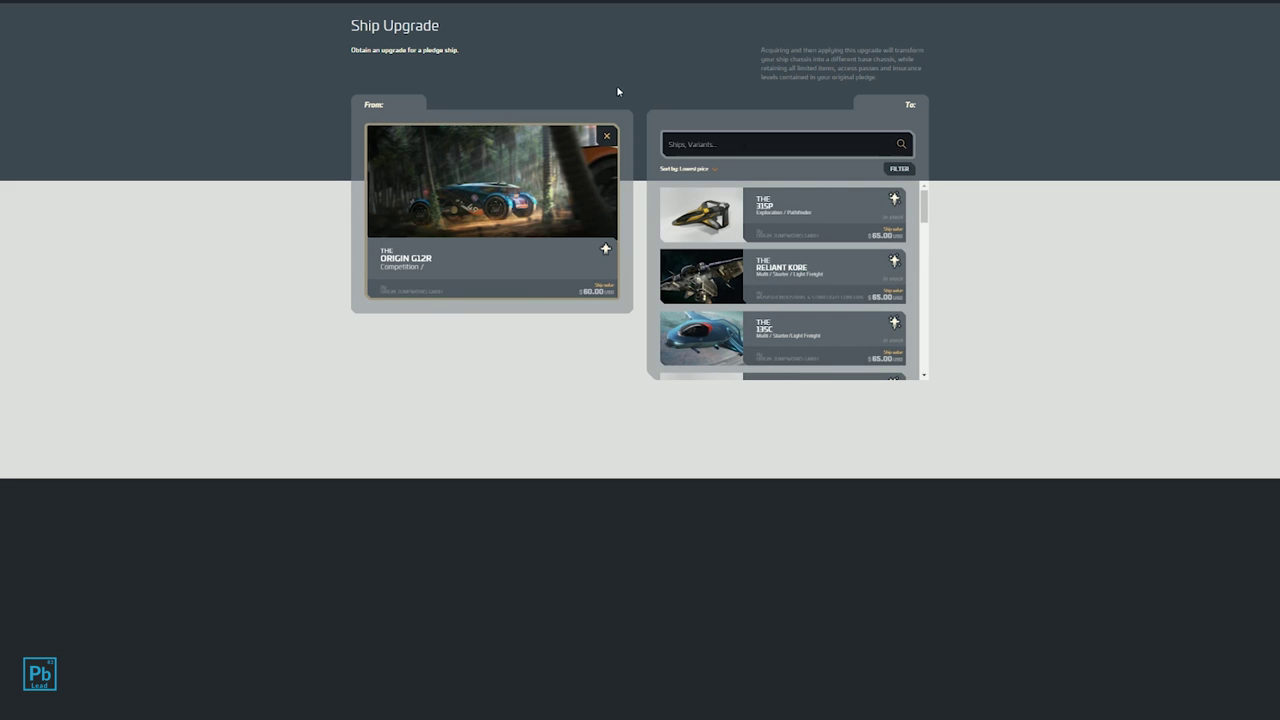
- Replace the source ship with the Freelancer MAX, searching all ships for "max", and clear that selection
left_click(609, 137)
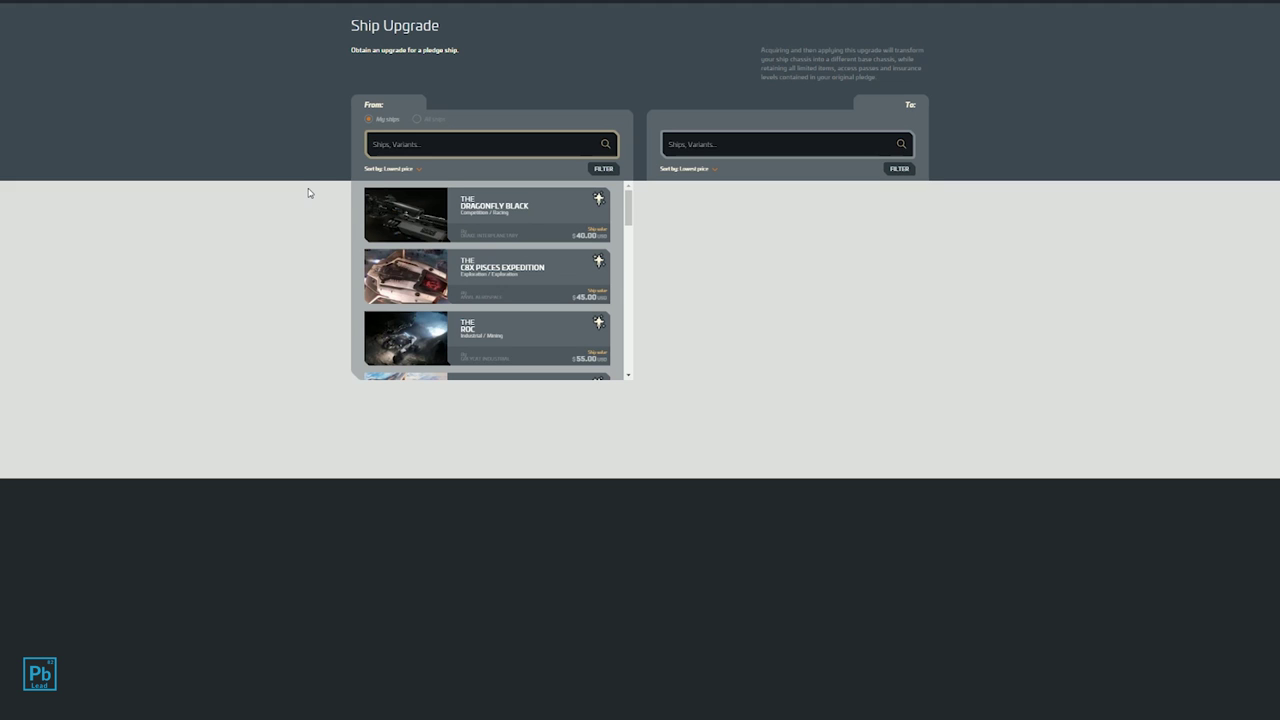
type("max")
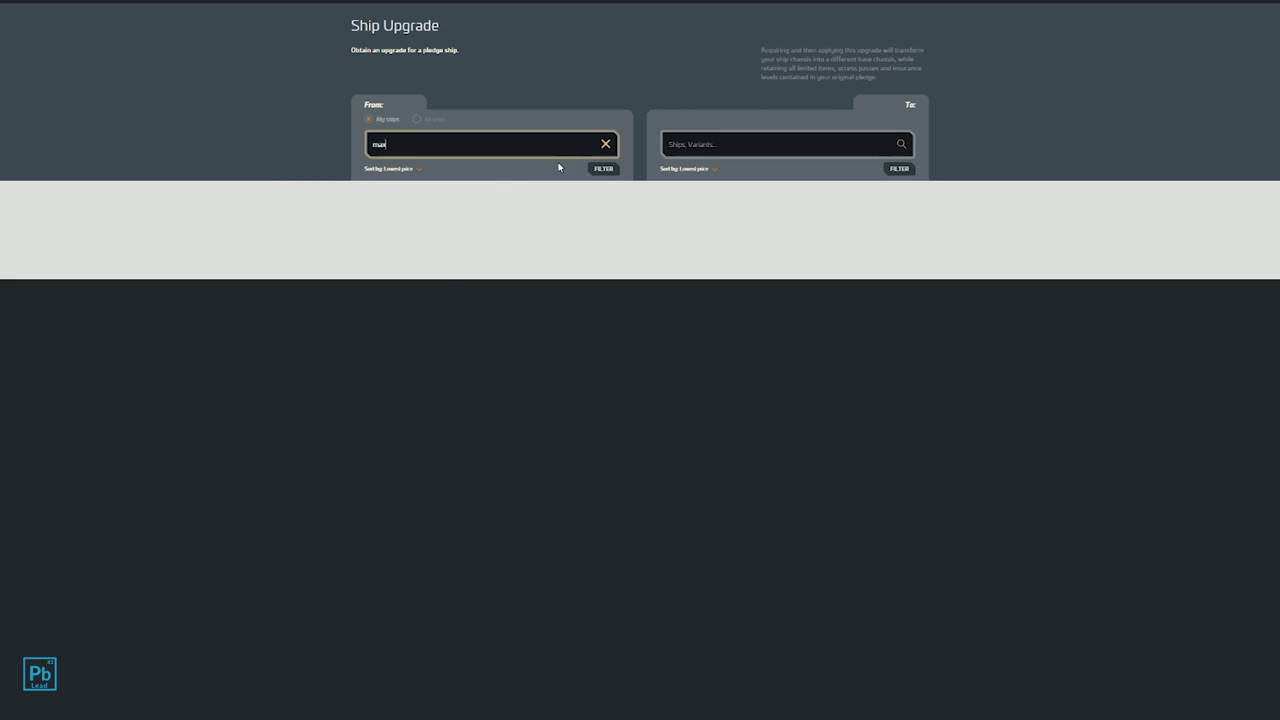
left_click(419, 120)
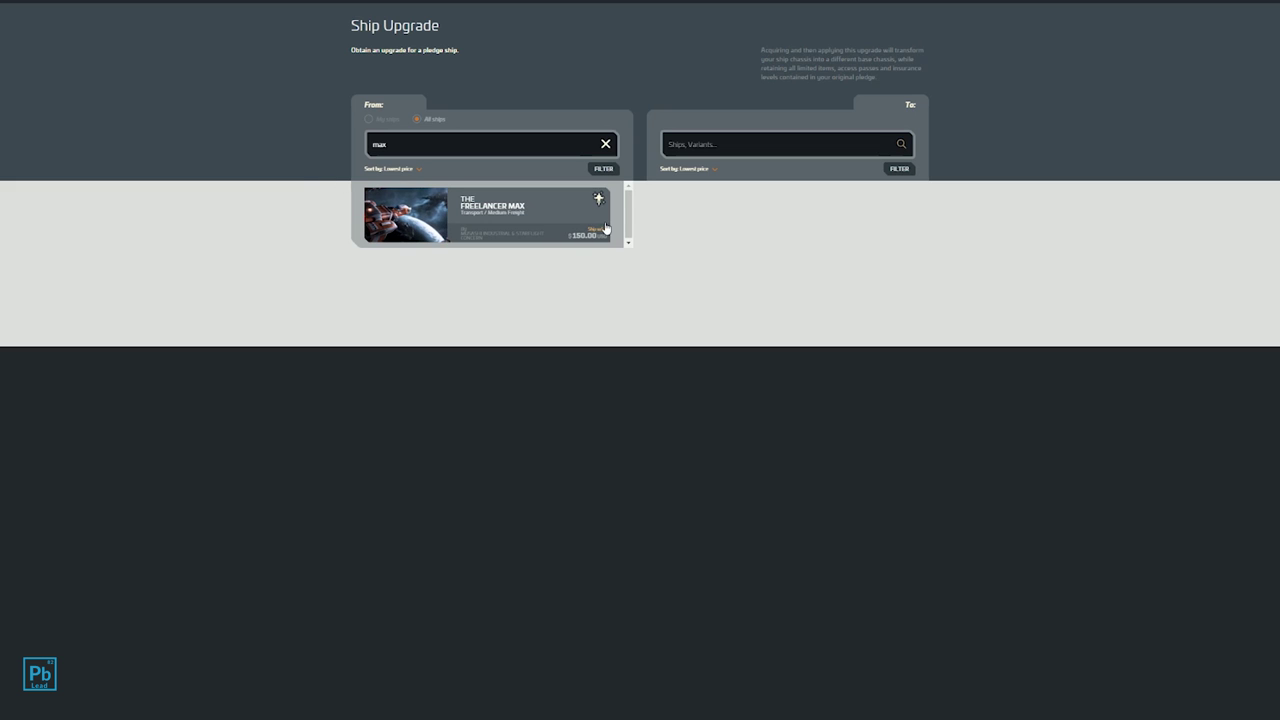
left_click(479, 209)
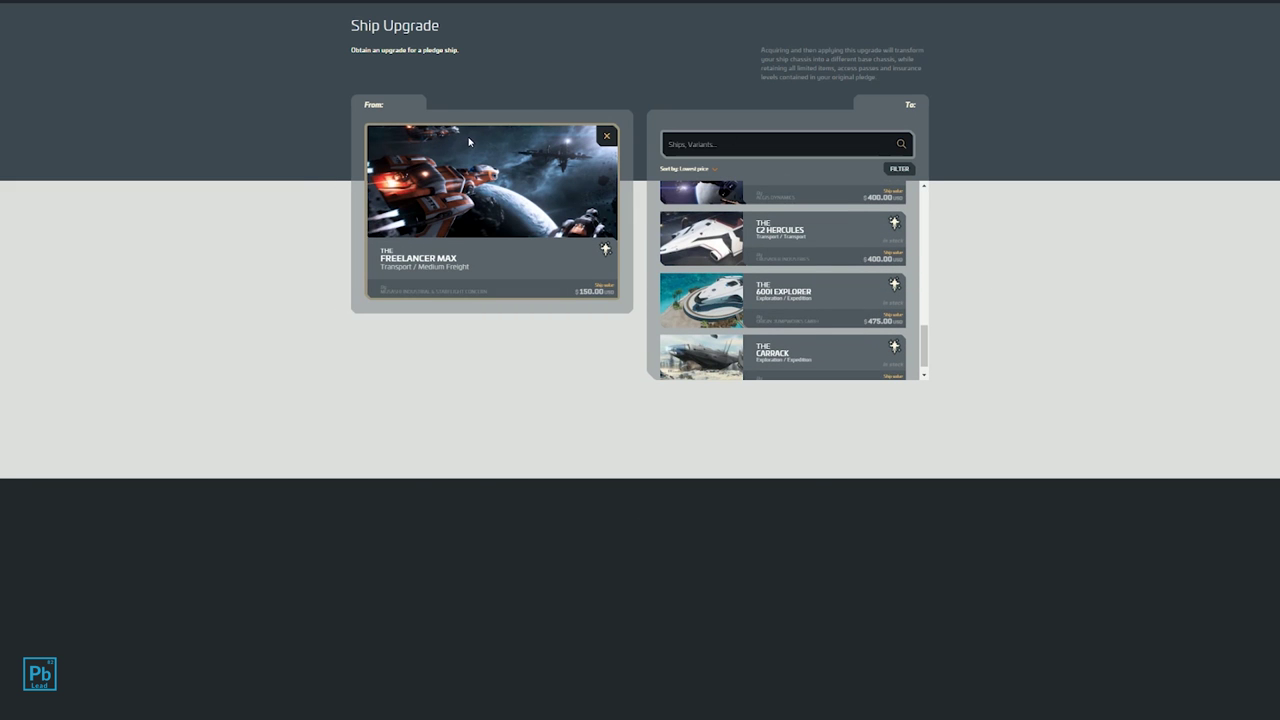
left_click(606, 136)
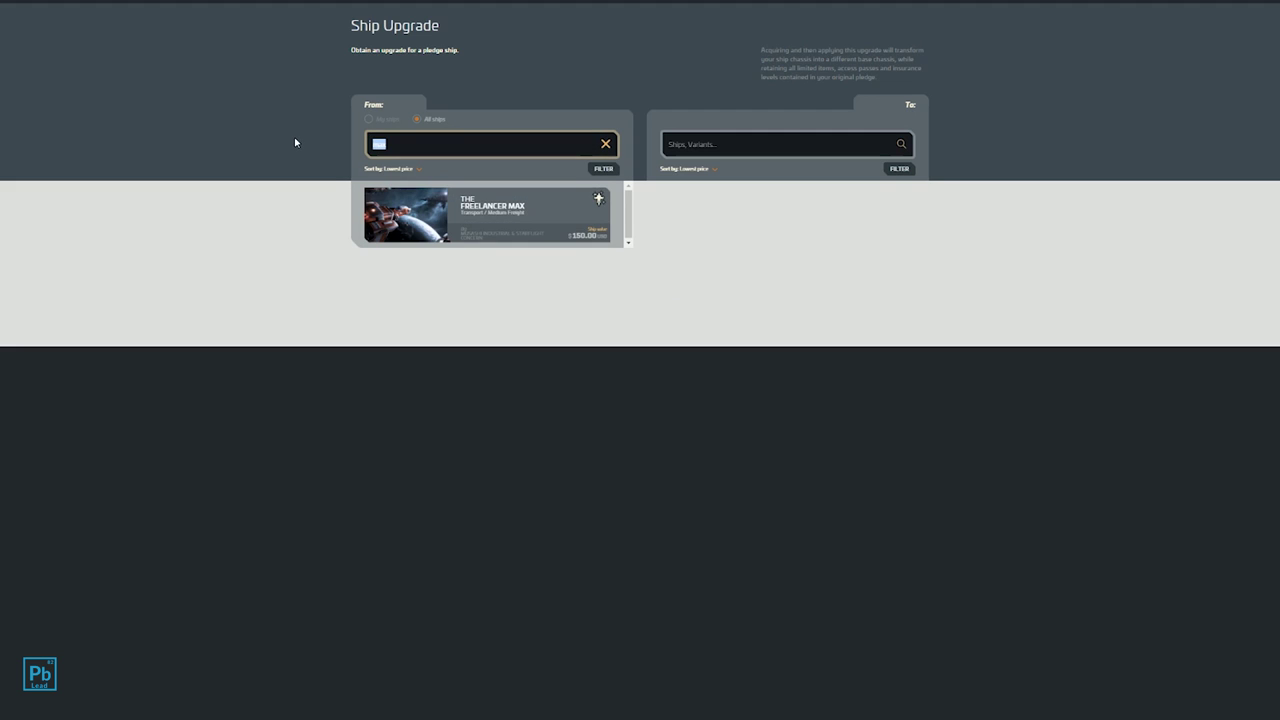
- Search for "g12", choose the owned Origin G12R as the source ship, and set the Reliant Kore as the upgrade target
type("g12")
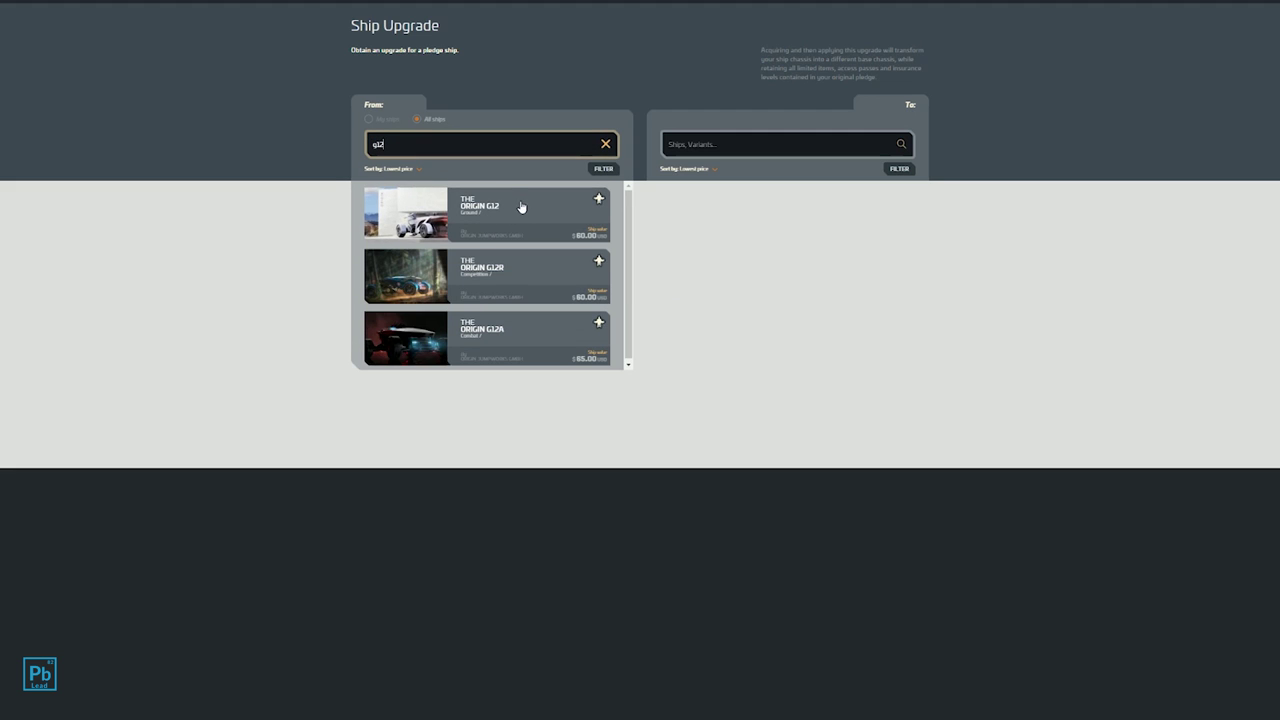
scroll(495, 300, "down", 1)
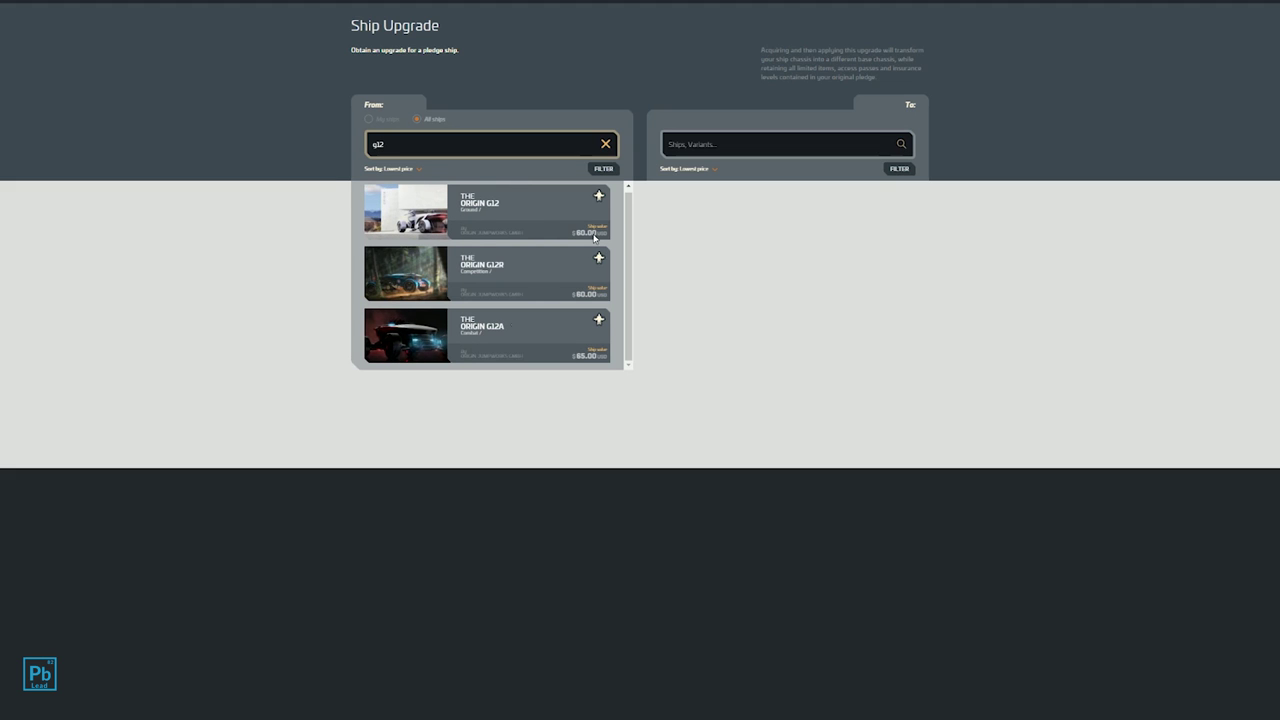
left_click(367, 119)
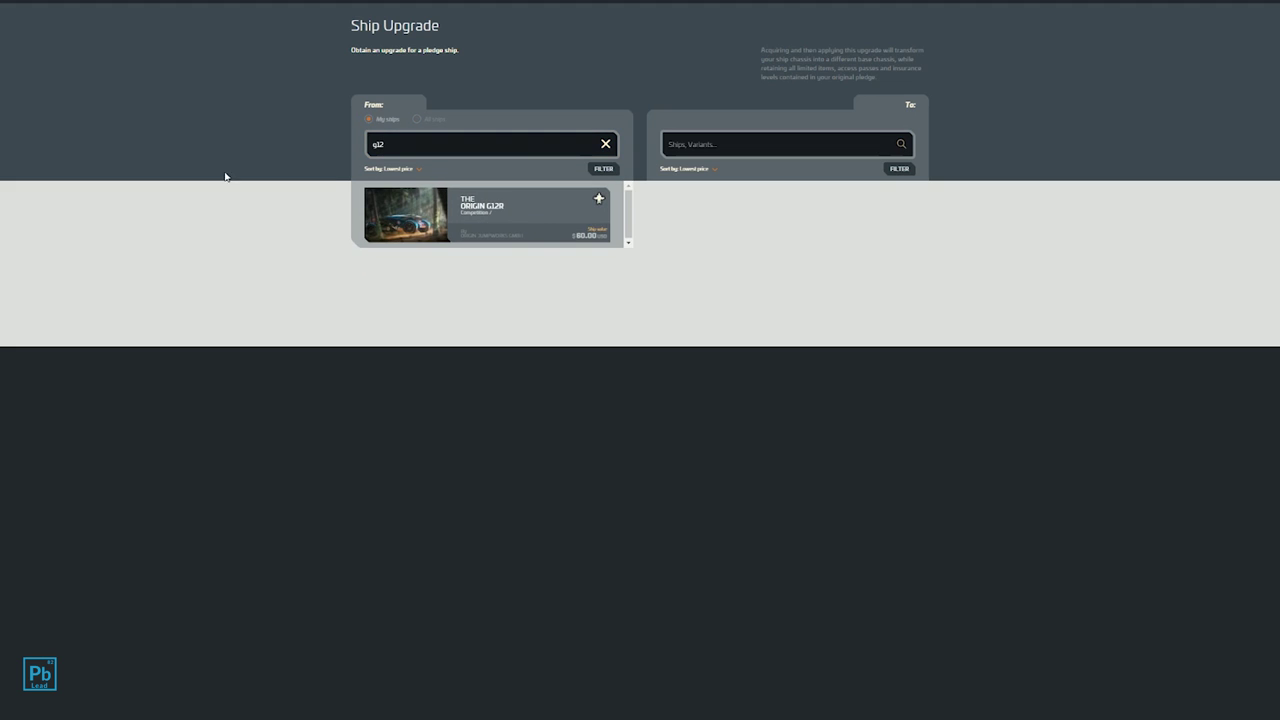
left_click(486, 234)
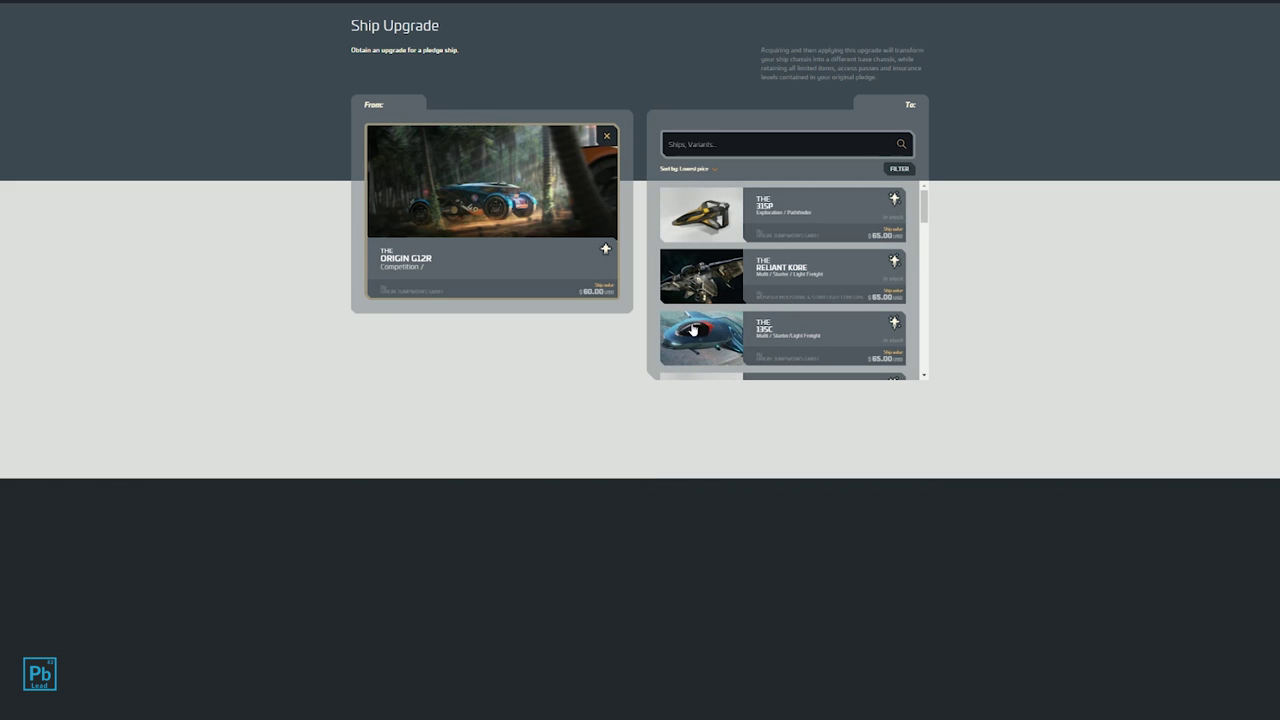
left_click(775, 272)
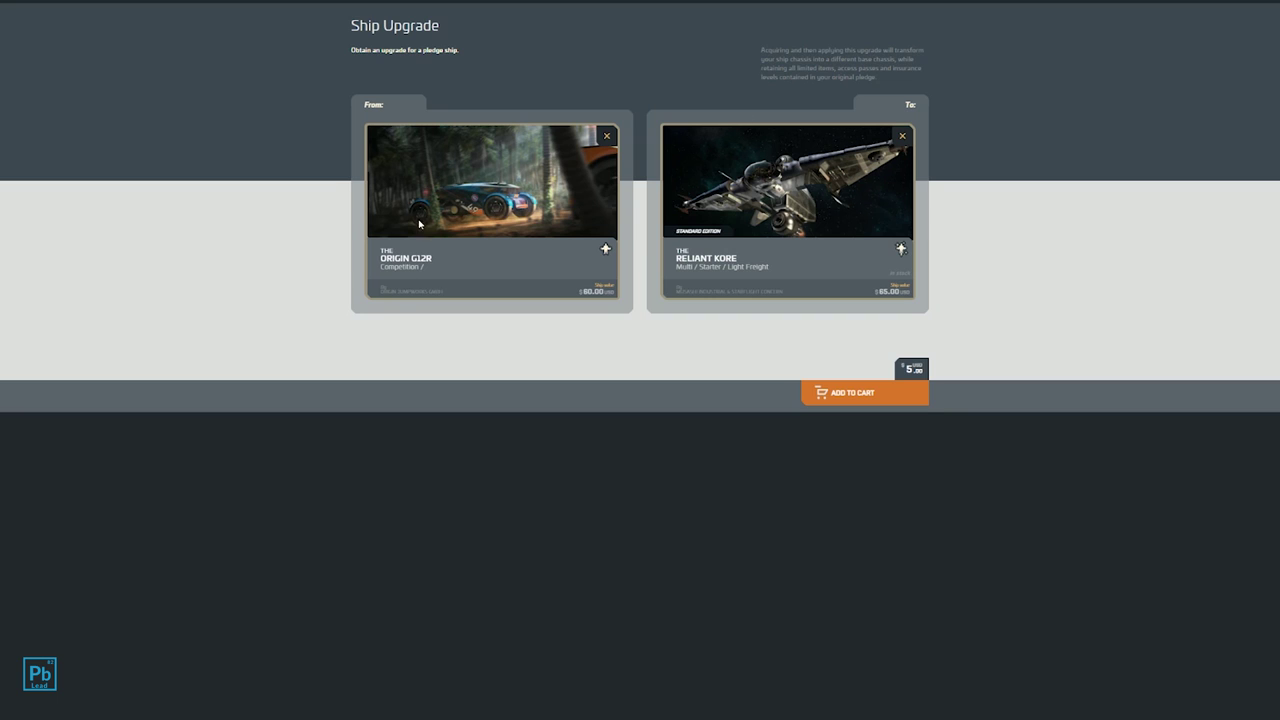
left_click_drag(727, 237, 670, 234)
left_click(709, 245)
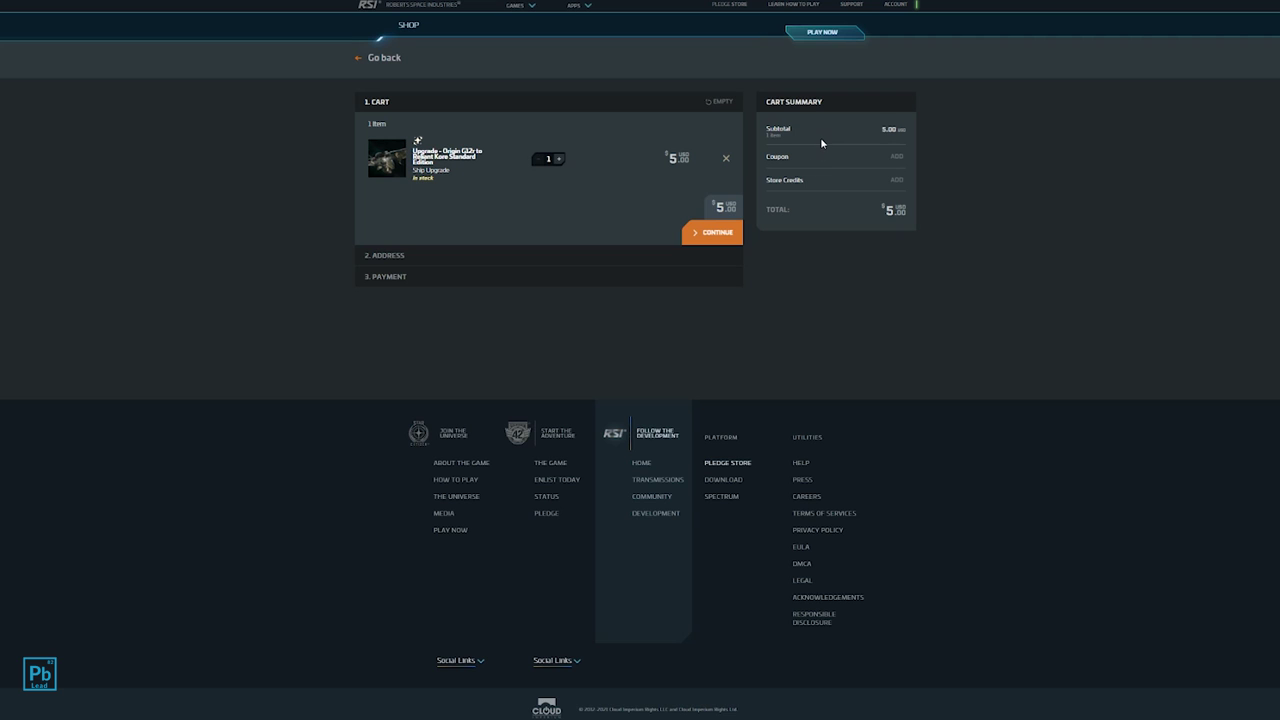
- Check the cart's store credits and coupon options for the G12R to Reliant Kore upgrade and continue the checkout
left_click(896, 180)
left_click(896, 157)
left_click(701, 38)
left_click(725, 233)
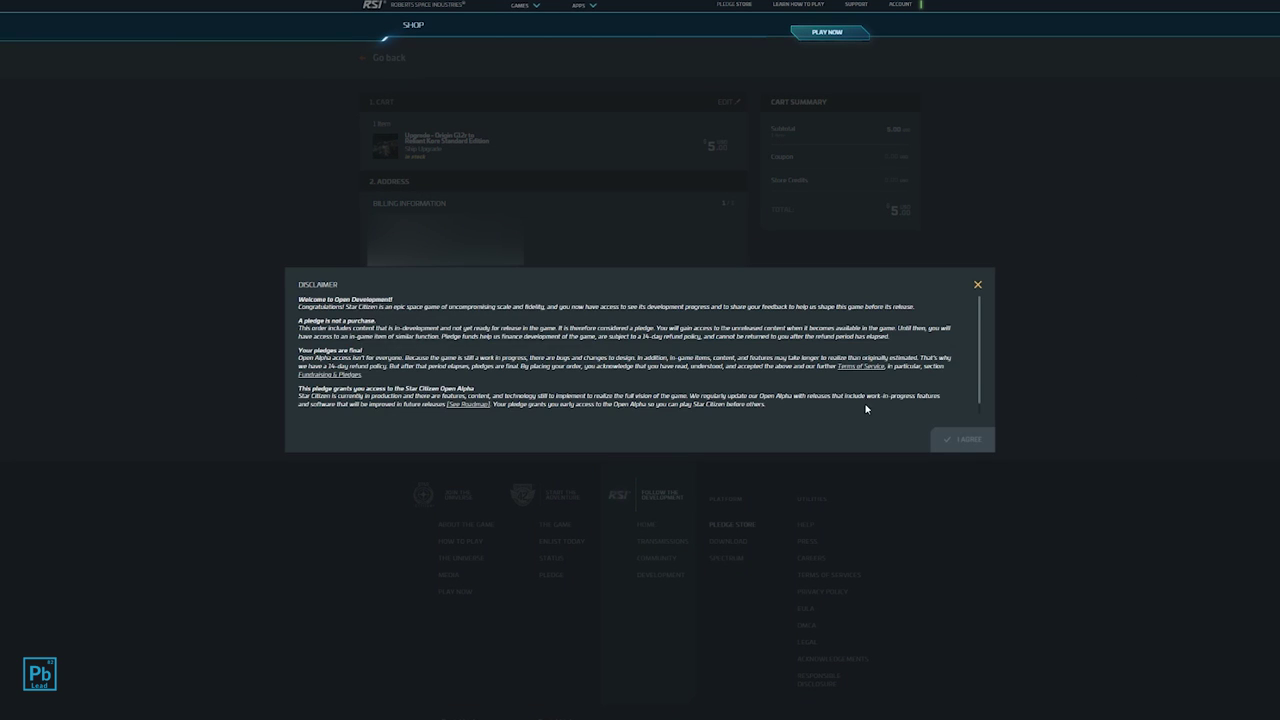
- Agree to the pledge disclaimer, check the credit card and Amazon payment options, and choose PayPal to pay for the upgrade
scroll(869, 406, "down", 2)
left_click(958, 441)
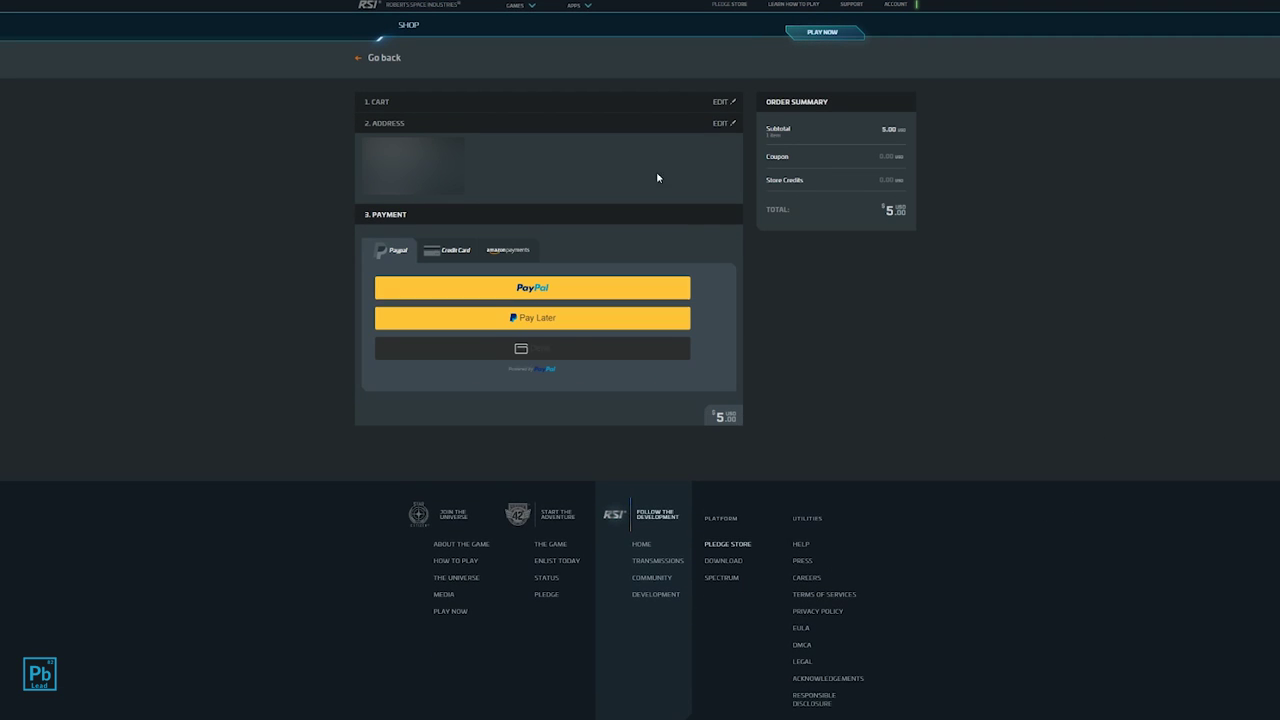
left_click(430, 255)
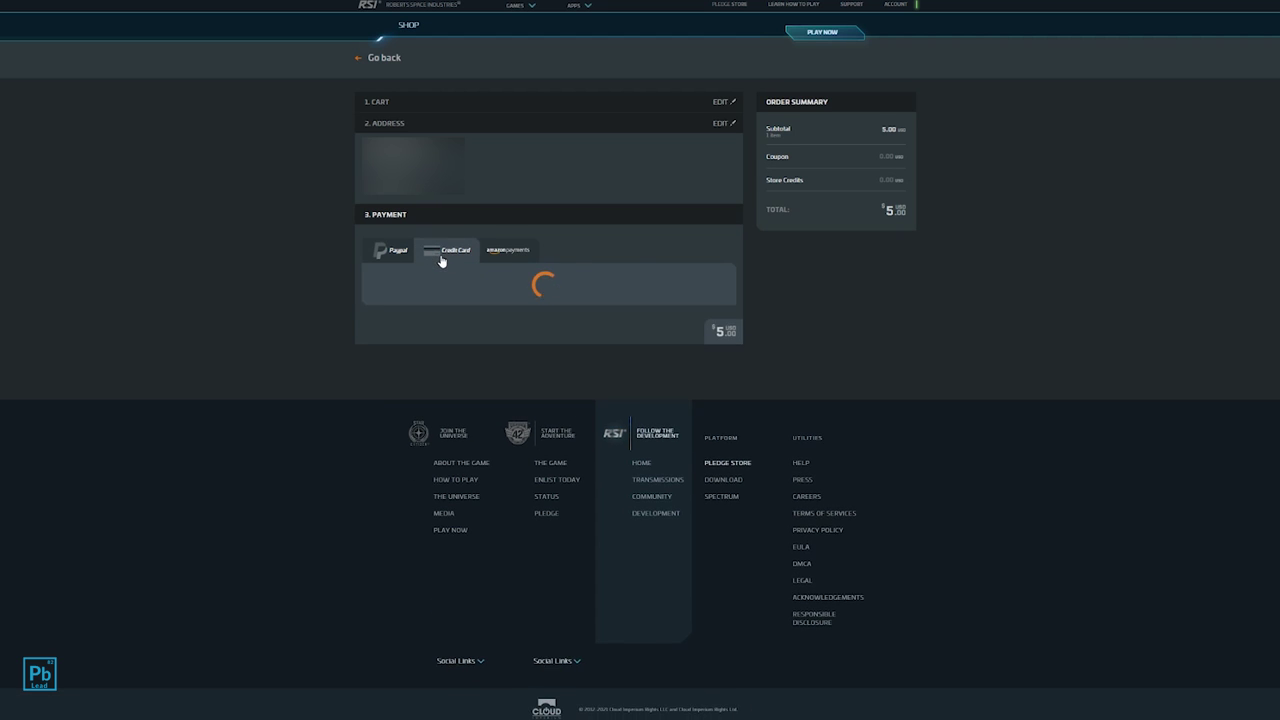
left_click(515, 252)
left_click(380, 252)
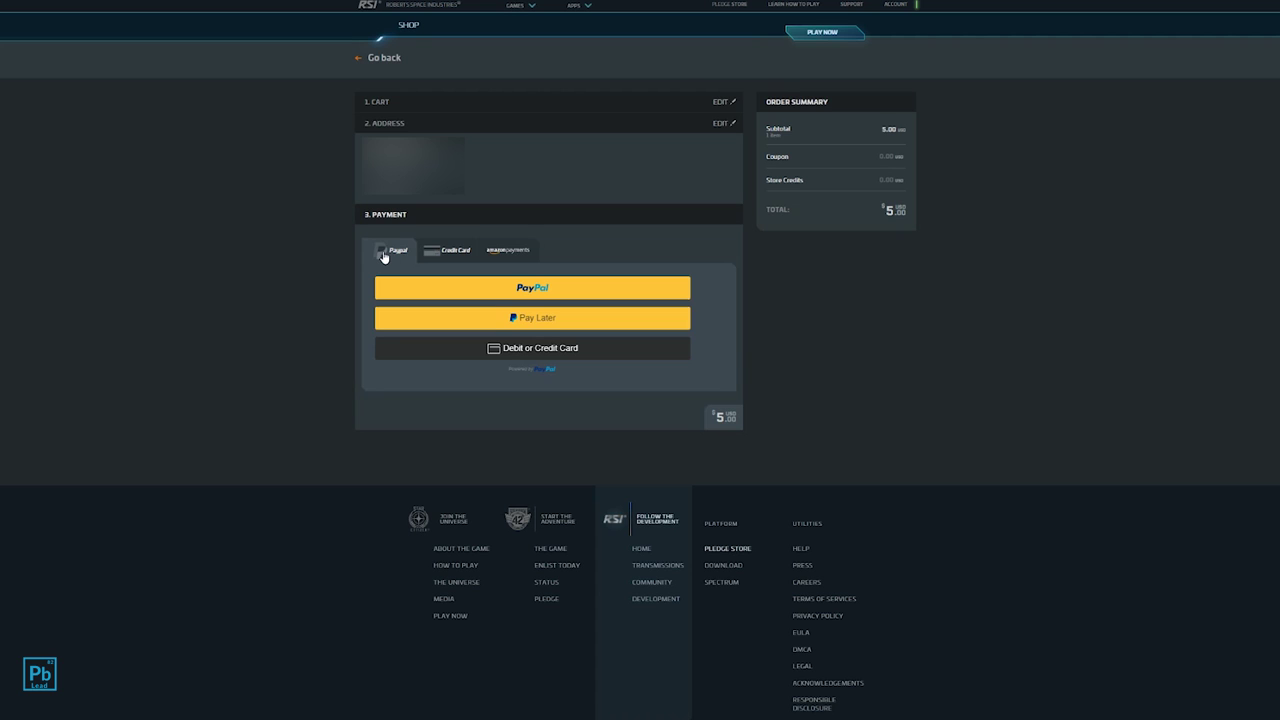
left_click(519, 293)
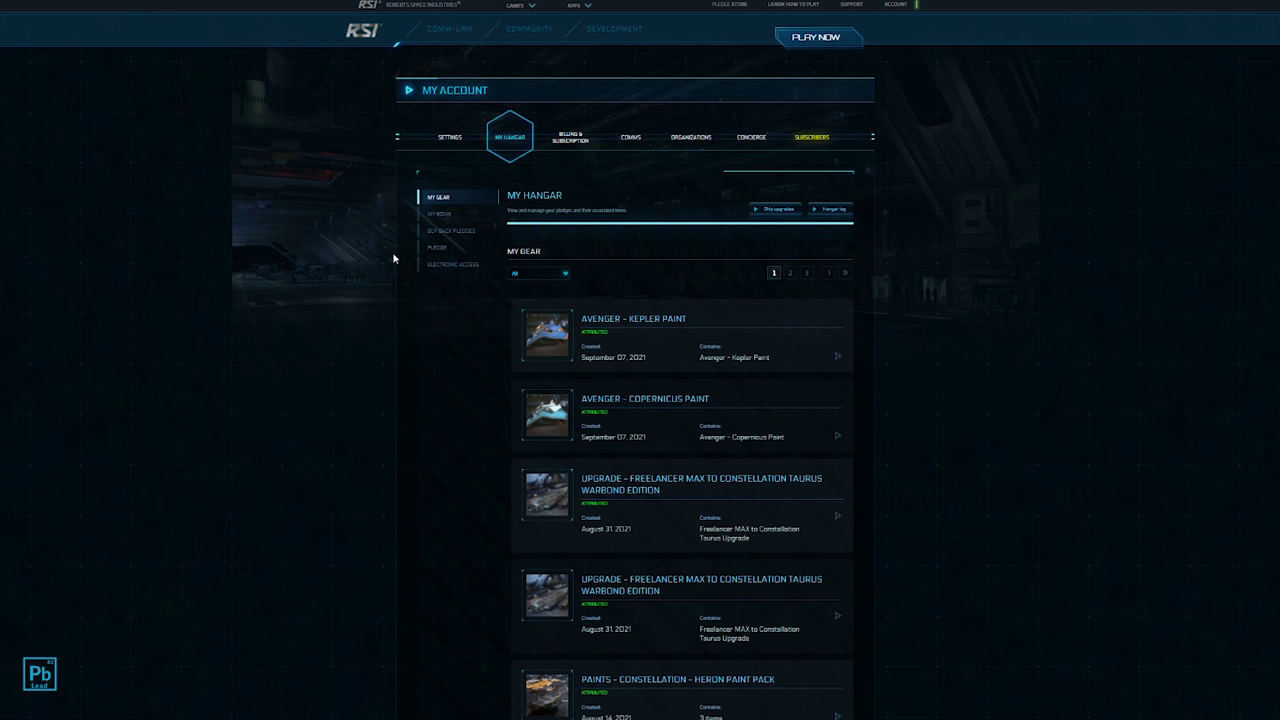
- Filter the hangar's My Gear list to show only upgrades
scroll(327, 215, "down", 2)
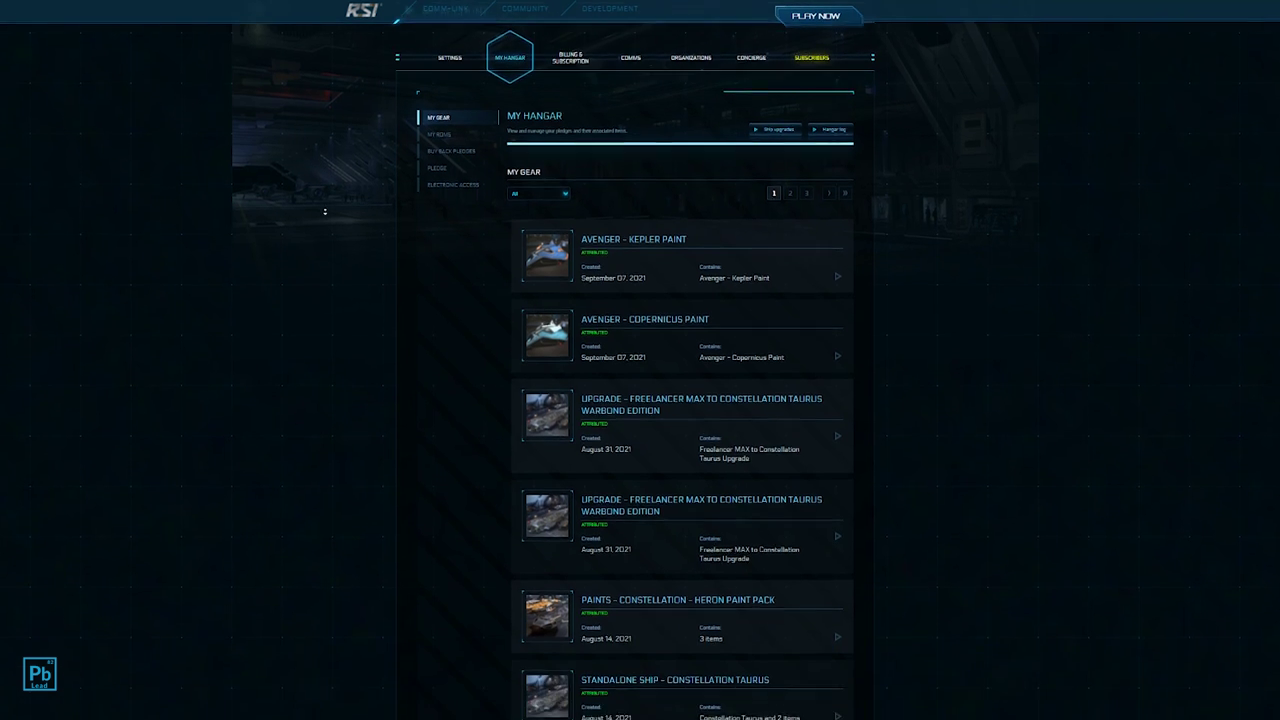
scroll(477, 317, "up", 2)
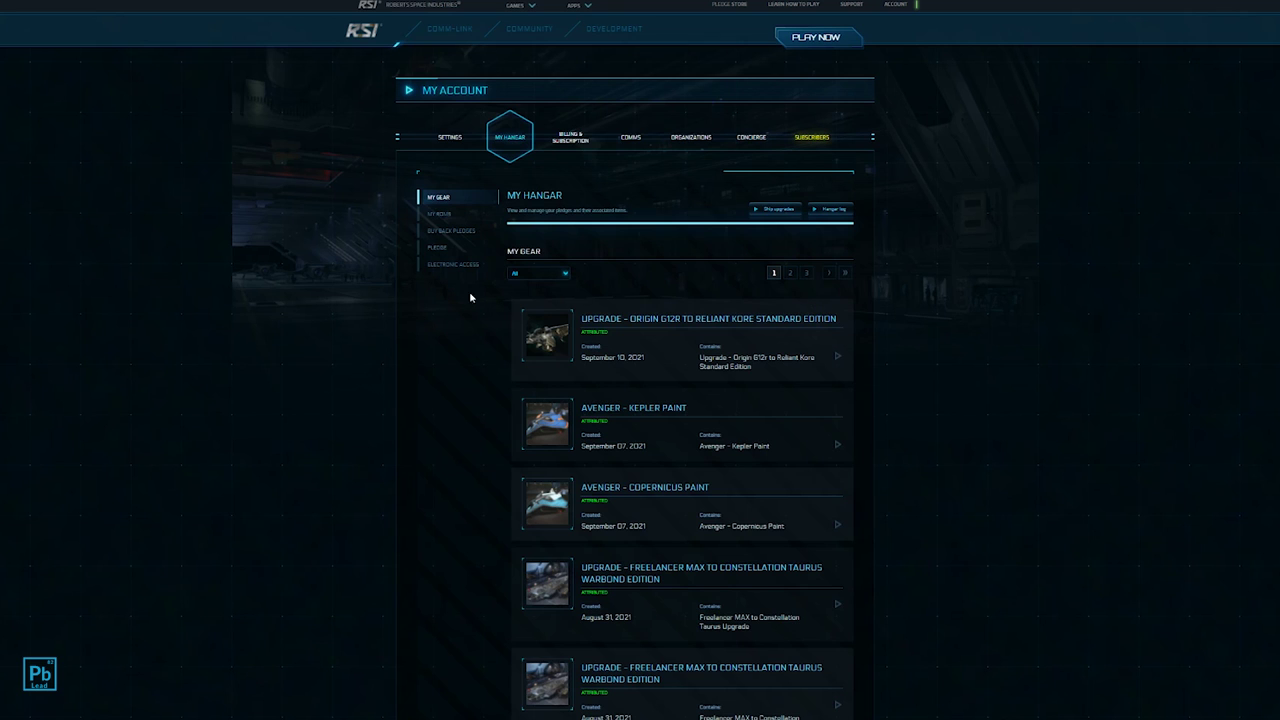
left_click(538, 273)
left_click(545, 310)
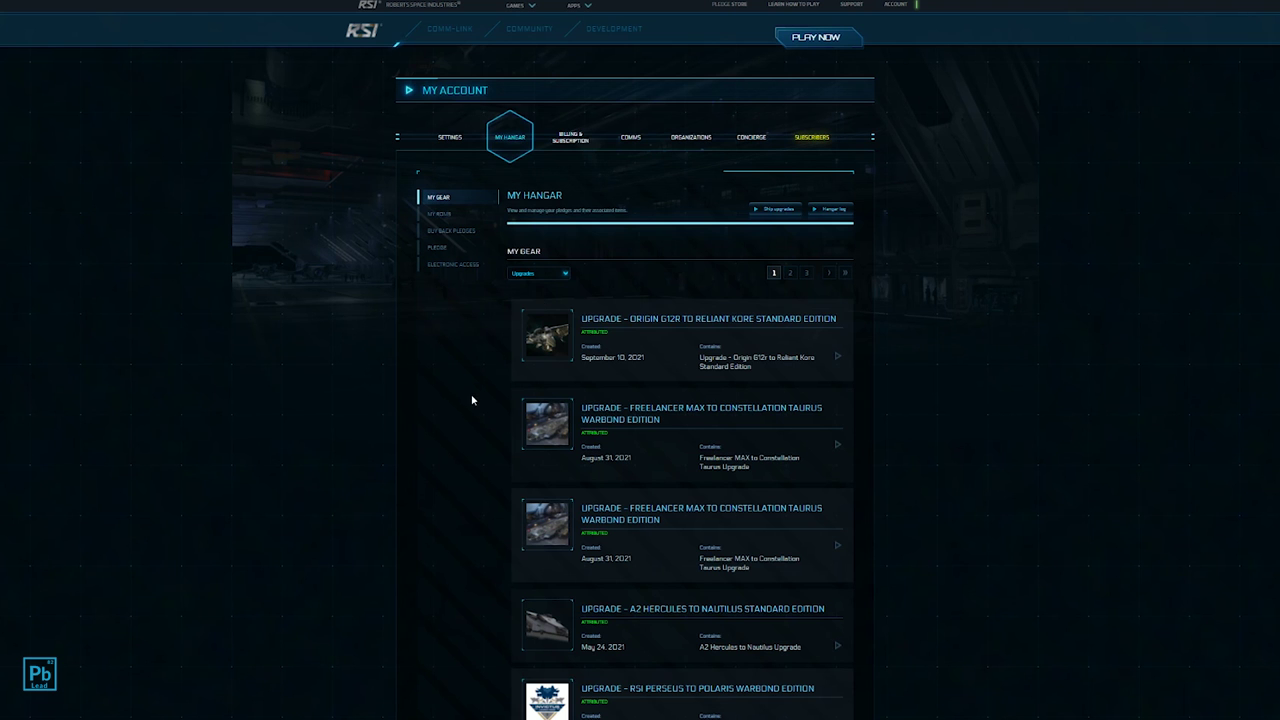
scroll(468, 378, "down", 2)
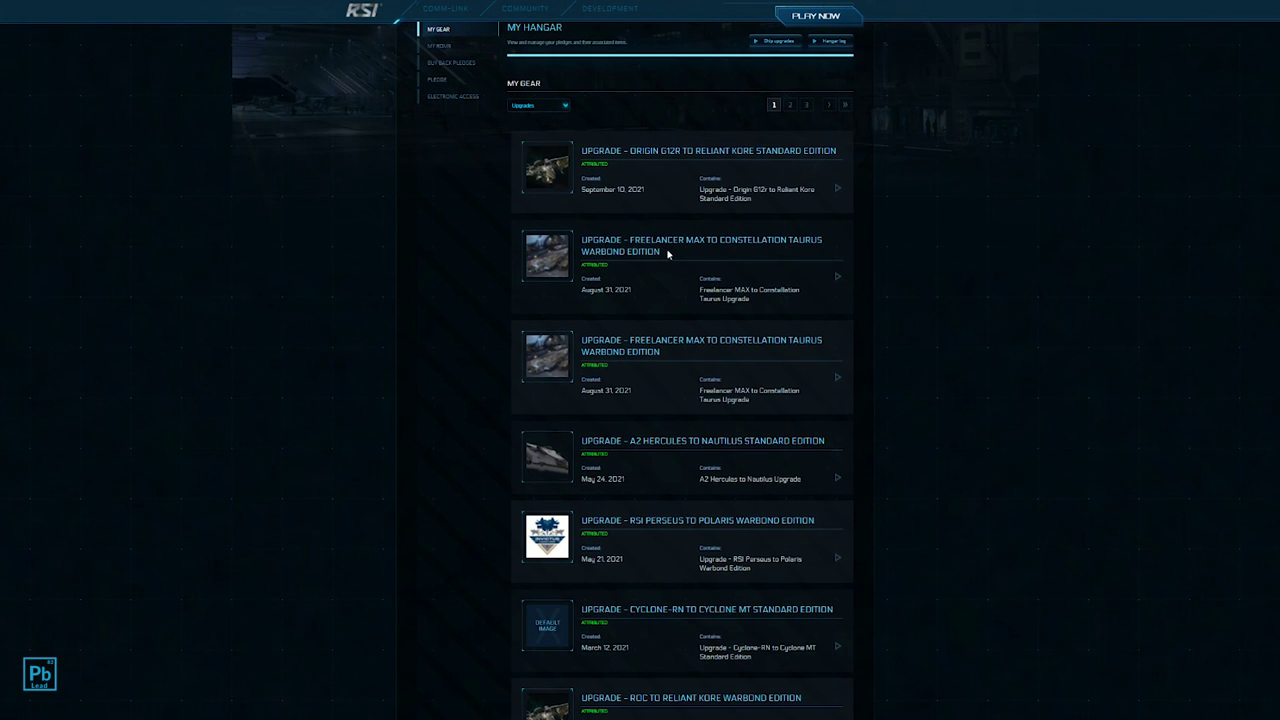
- Examine the upgrade entries in the hangar, comparing the Warbond and Standard Edition wording in their titles
left_click_drag(660, 251, 631, 236)
left_click(631, 237)
left_click_drag(660, 251, 588, 251)
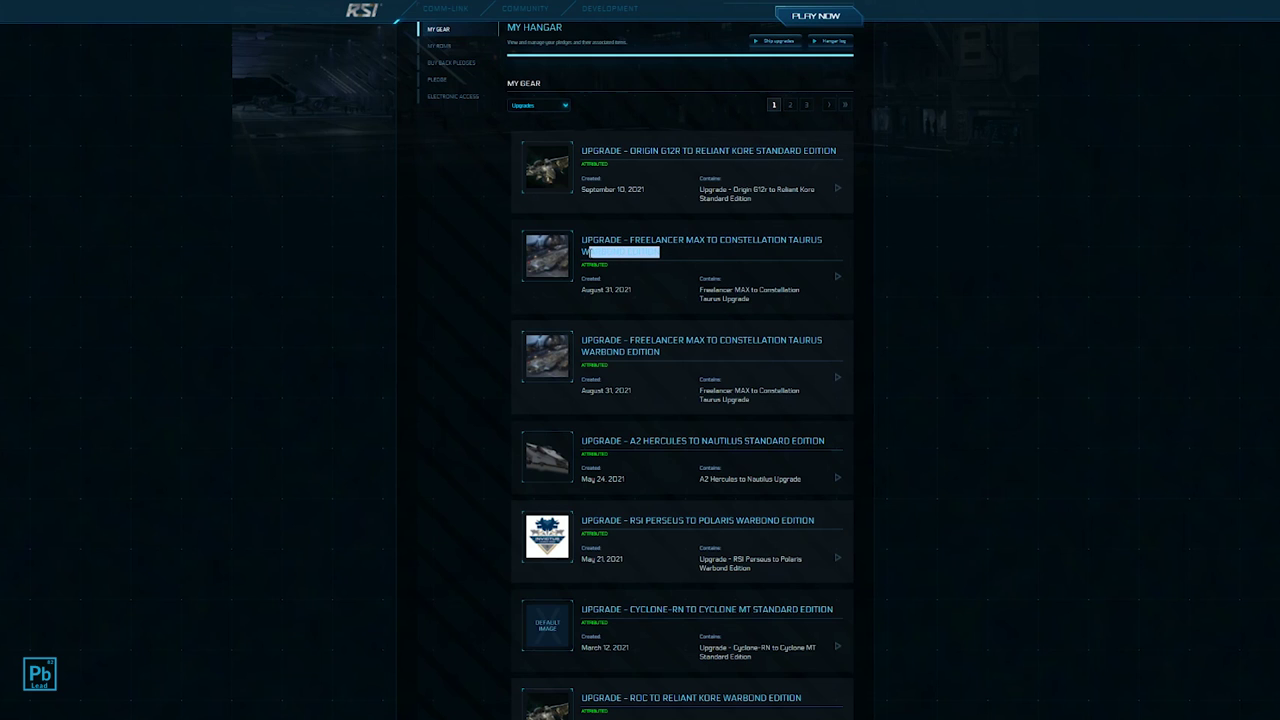
left_click(530, 240)
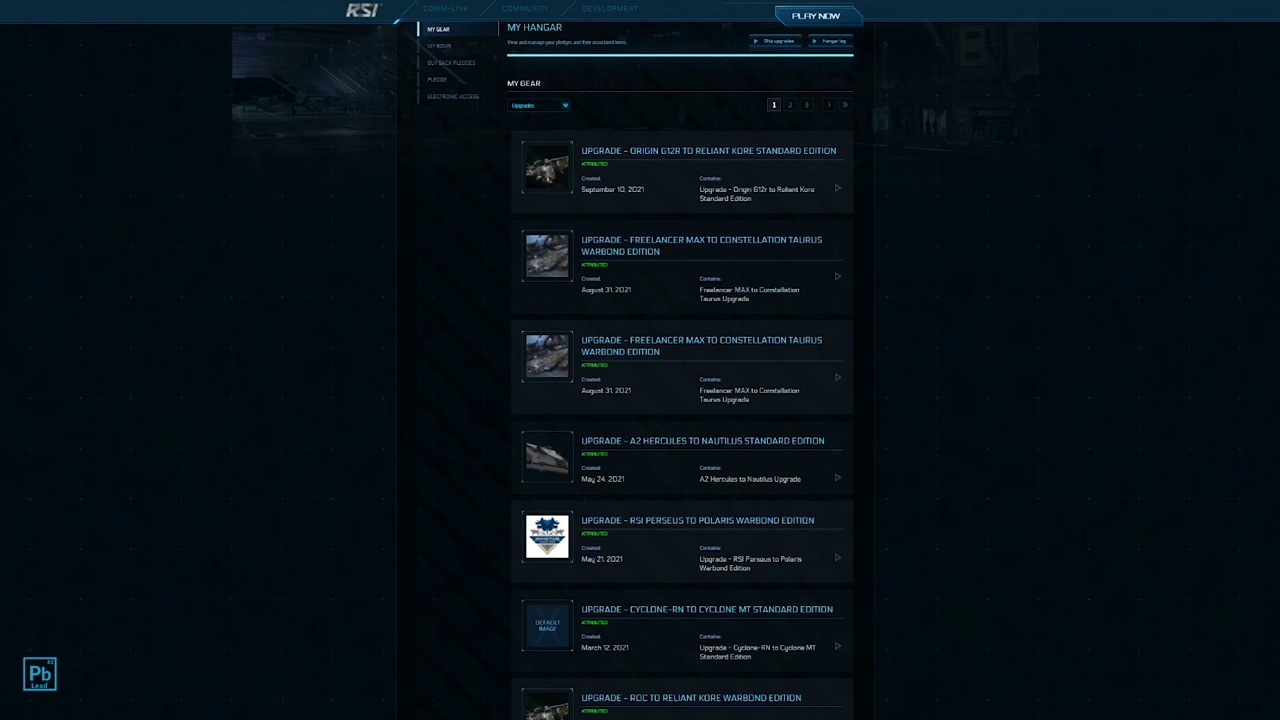
left_click_drag(636, 151, 797, 151)
left_click(920, 173)
scroll(604, 320, "down", 2)
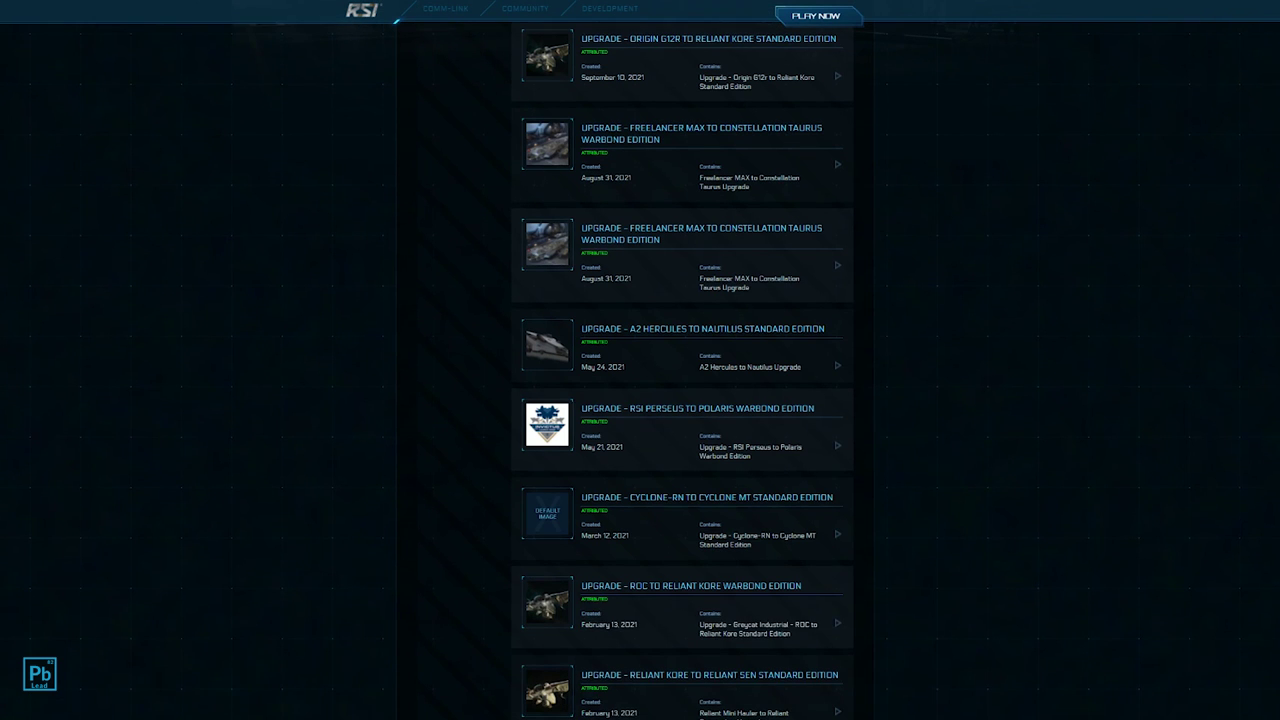
scroll(665, 420, "down", 7)
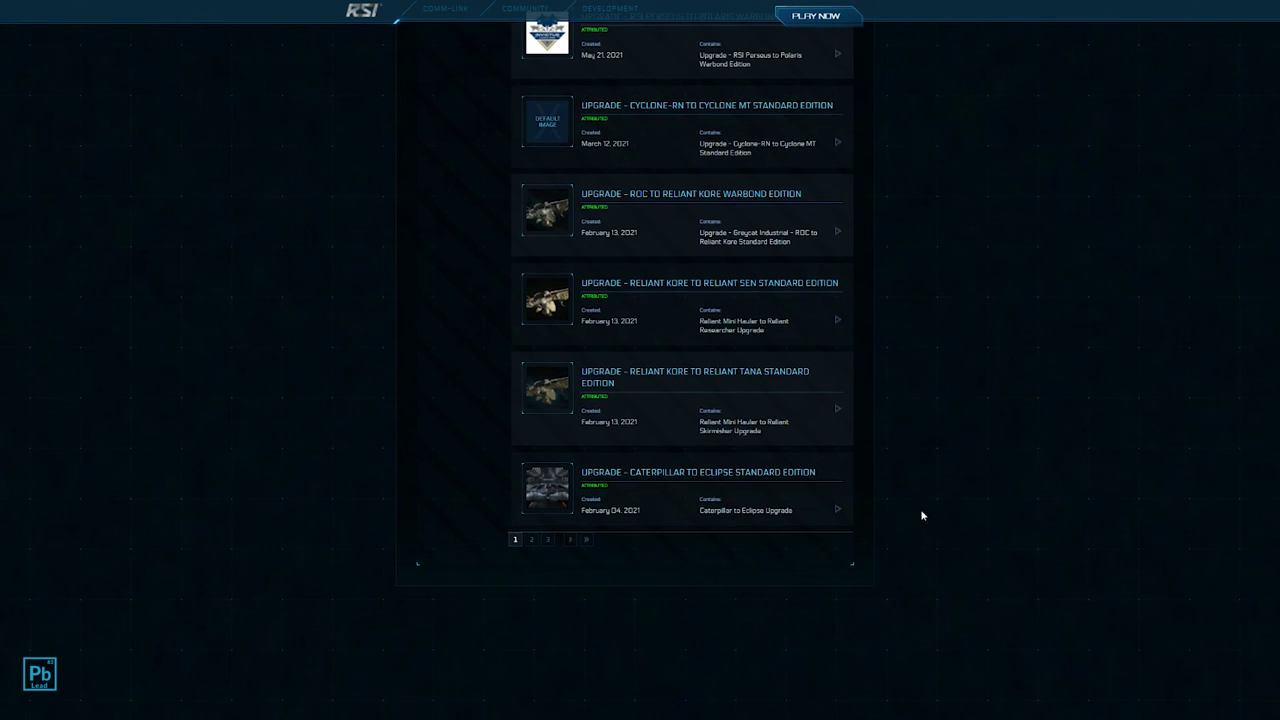
scroll(912, 200, "up", 9)
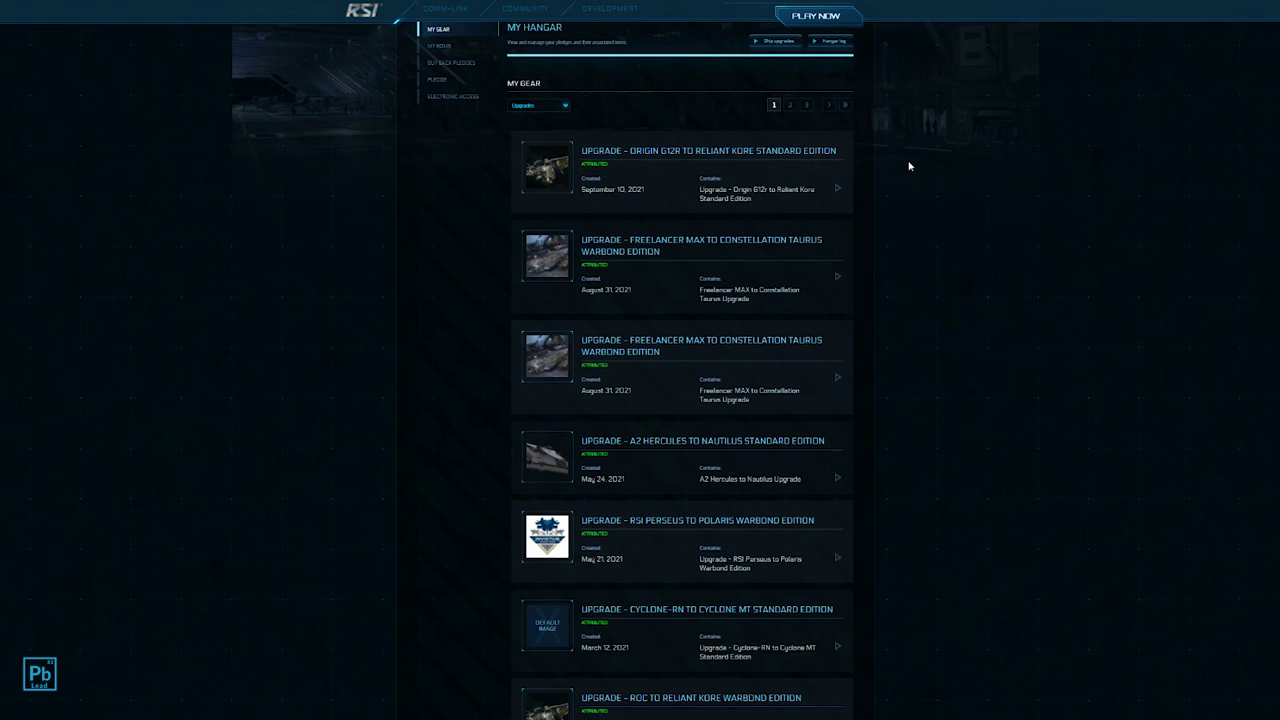
- Apply the Origin G12R to Reliant Kore Standard Edition upgrade to the Standalone Ship - Origin G12R - Warbond pledge
left_click(839, 188)
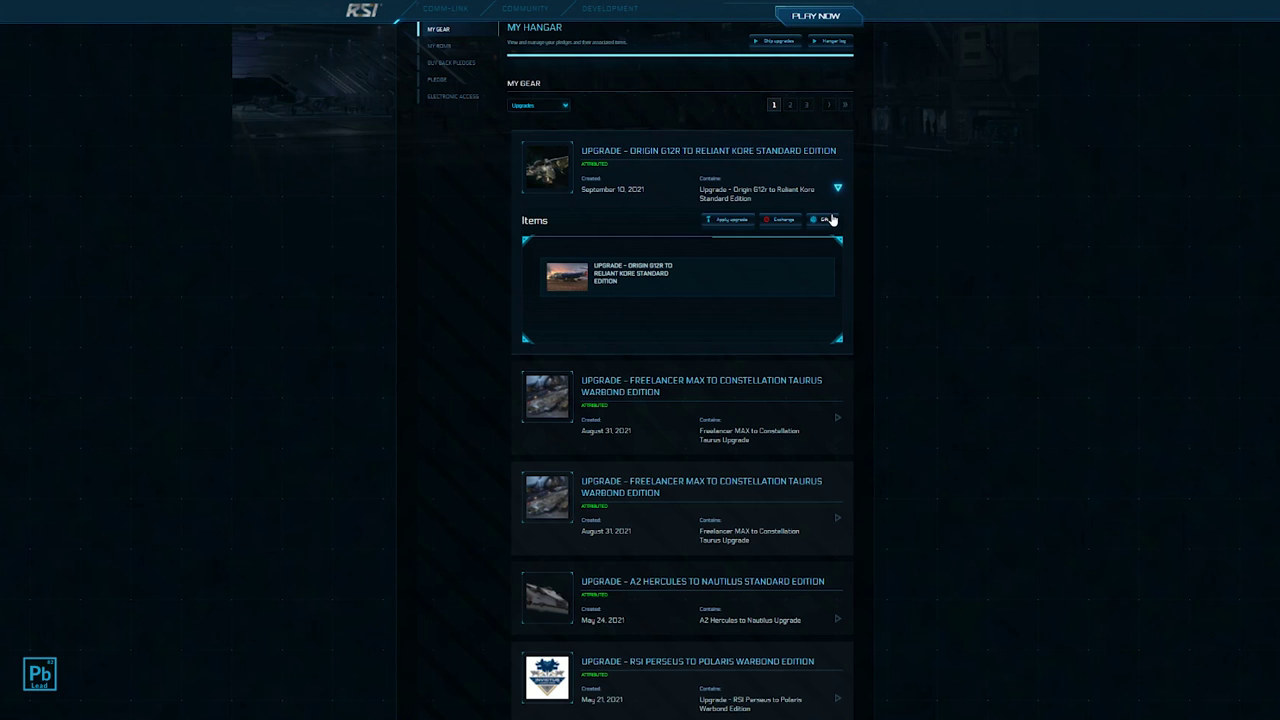
left_click(737, 221)
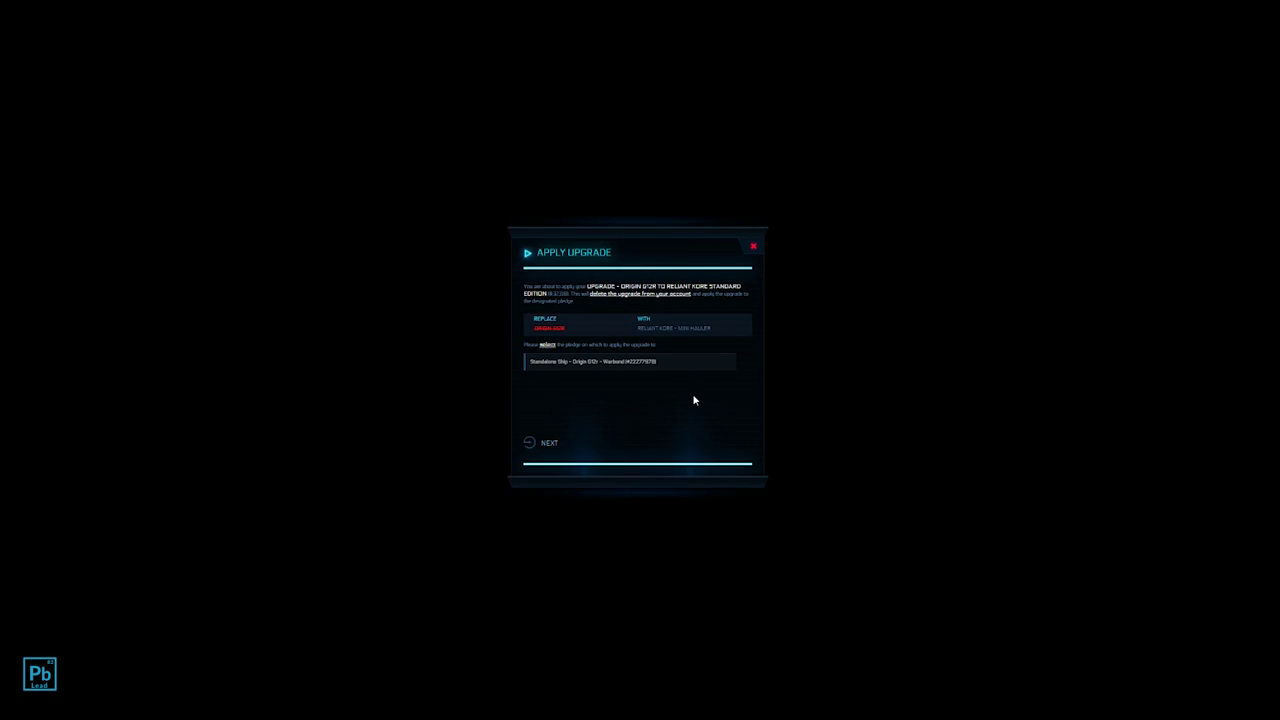
left_click(547, 364)
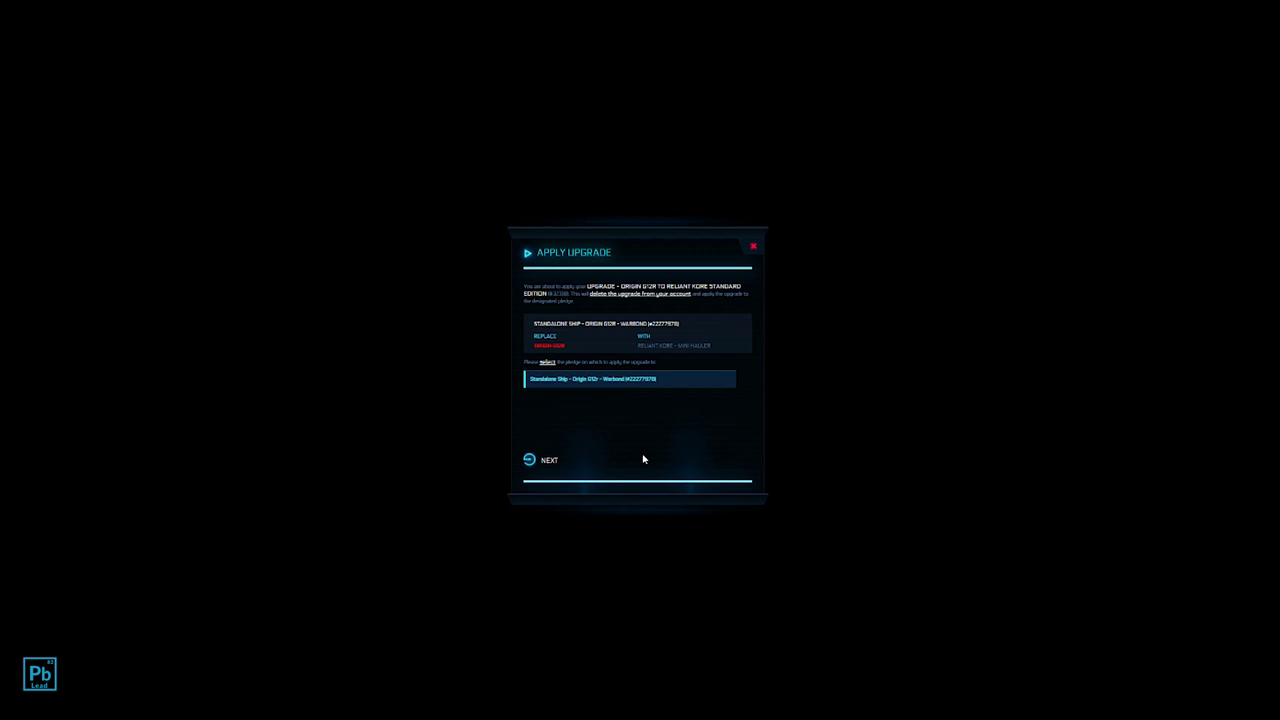
left_click(541, 465)
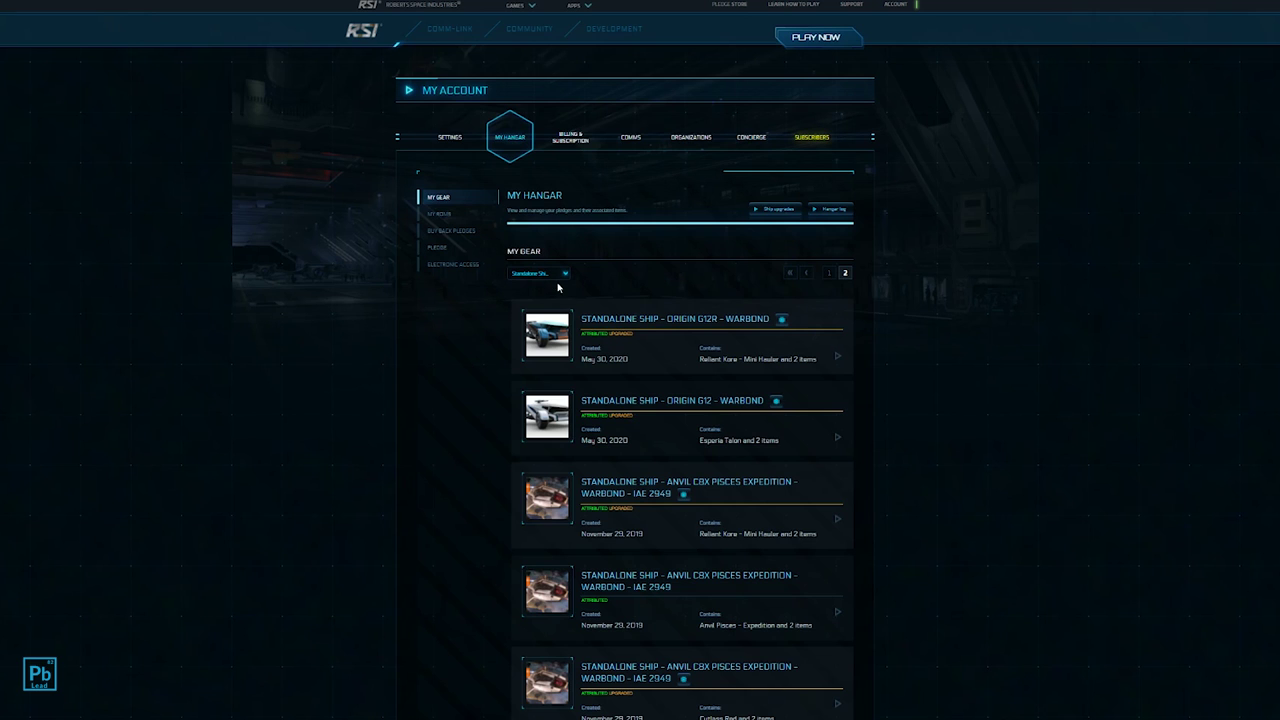
- Check the title and contents of the upgraded Origin G12R Warbond pledge and expand its item list
left_click_drag(581, 318, 780, 320)
left_click(918, 336)
left_click_drag(699, 362, 740, 360)
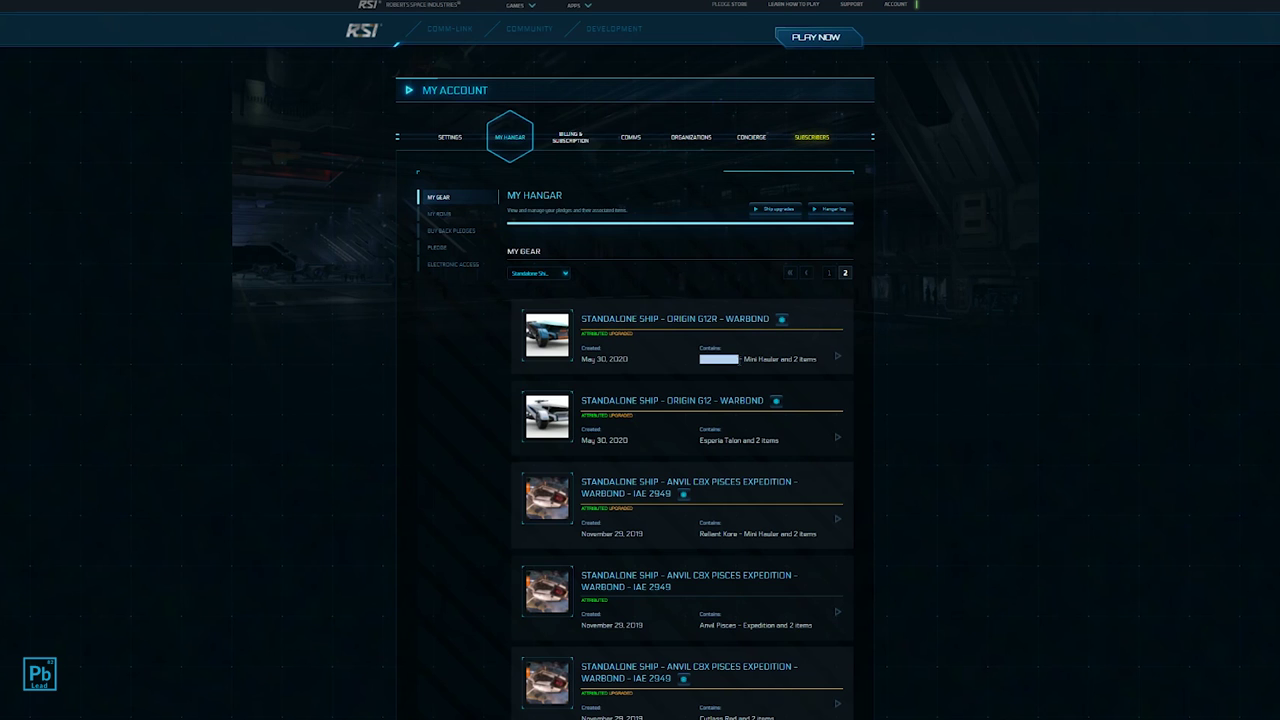
left_click(837, 356)
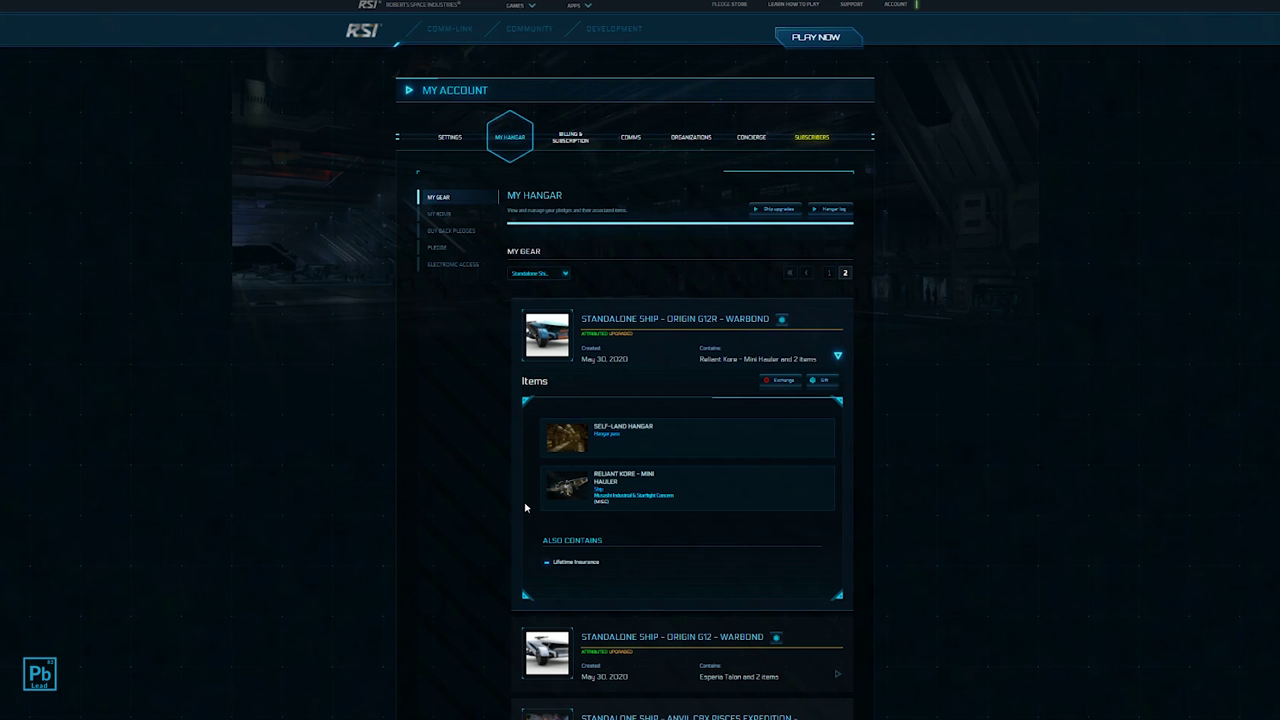
- Review the other standalone ship pledges' original names and contained ships, and recheck the Reliant Kore in the G12R pledge
scroll(525, 507, "down", 10)
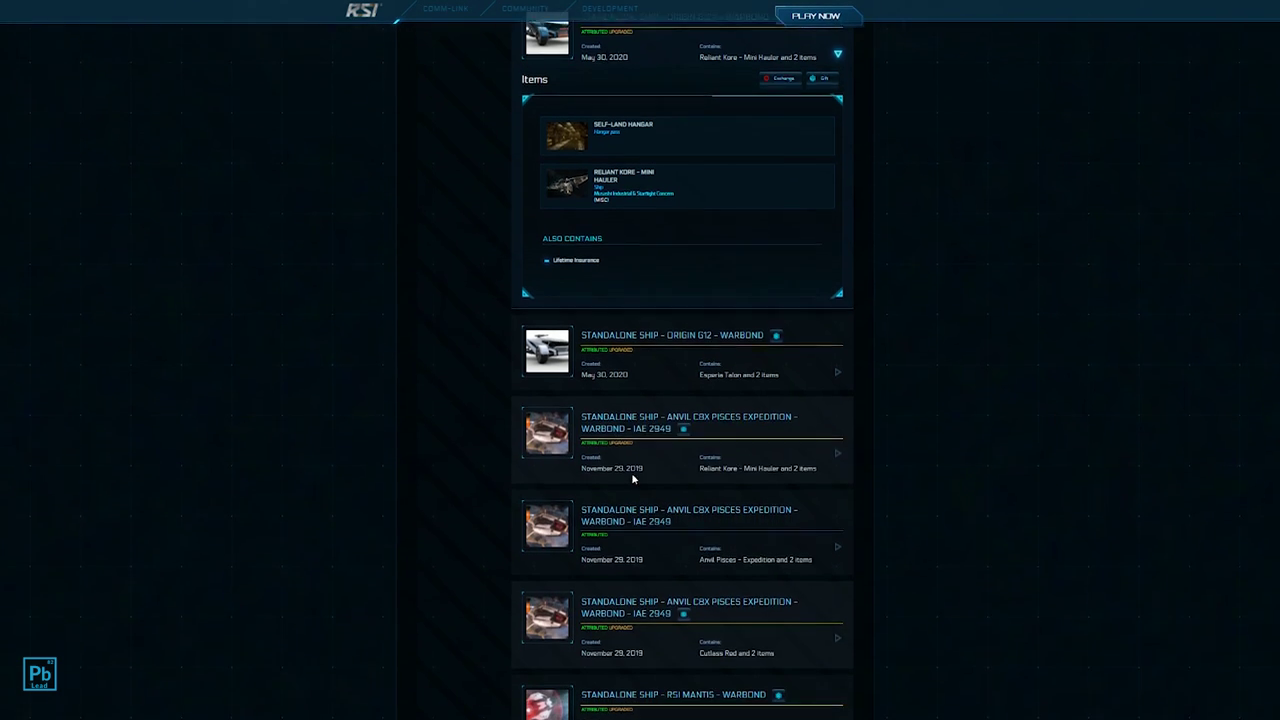
scroll(457, 468, "up", 2)
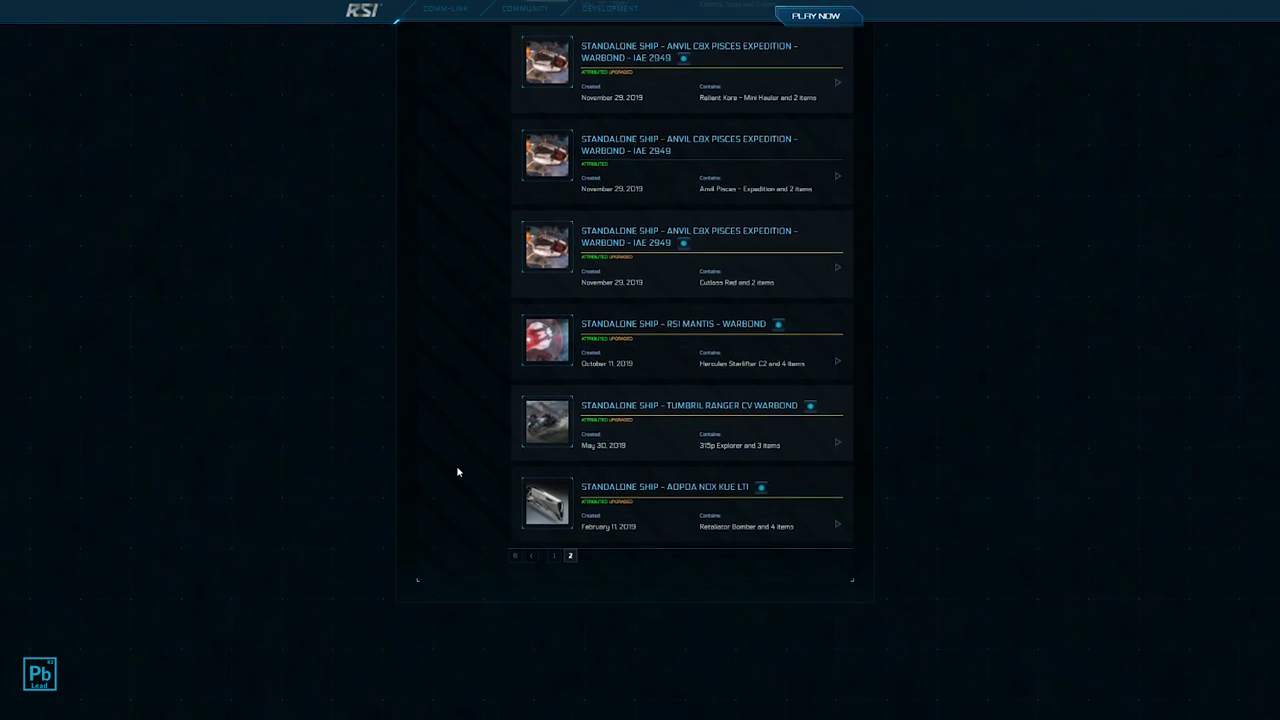
left_click_drag(776, 583, 736, 544)
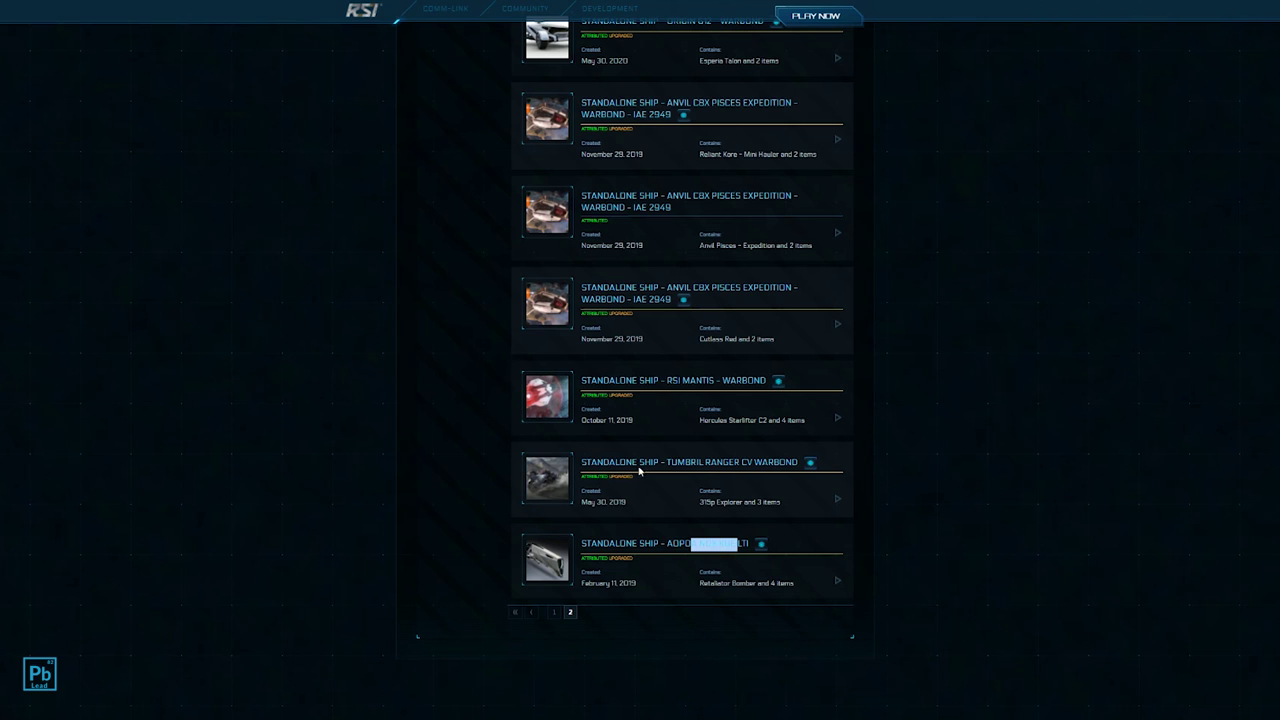
left_click_drag(581, 462, 706, 462)
left_click_drag(619, 380, 732, 380)
left_click_drag(581, 287, 686, 299)
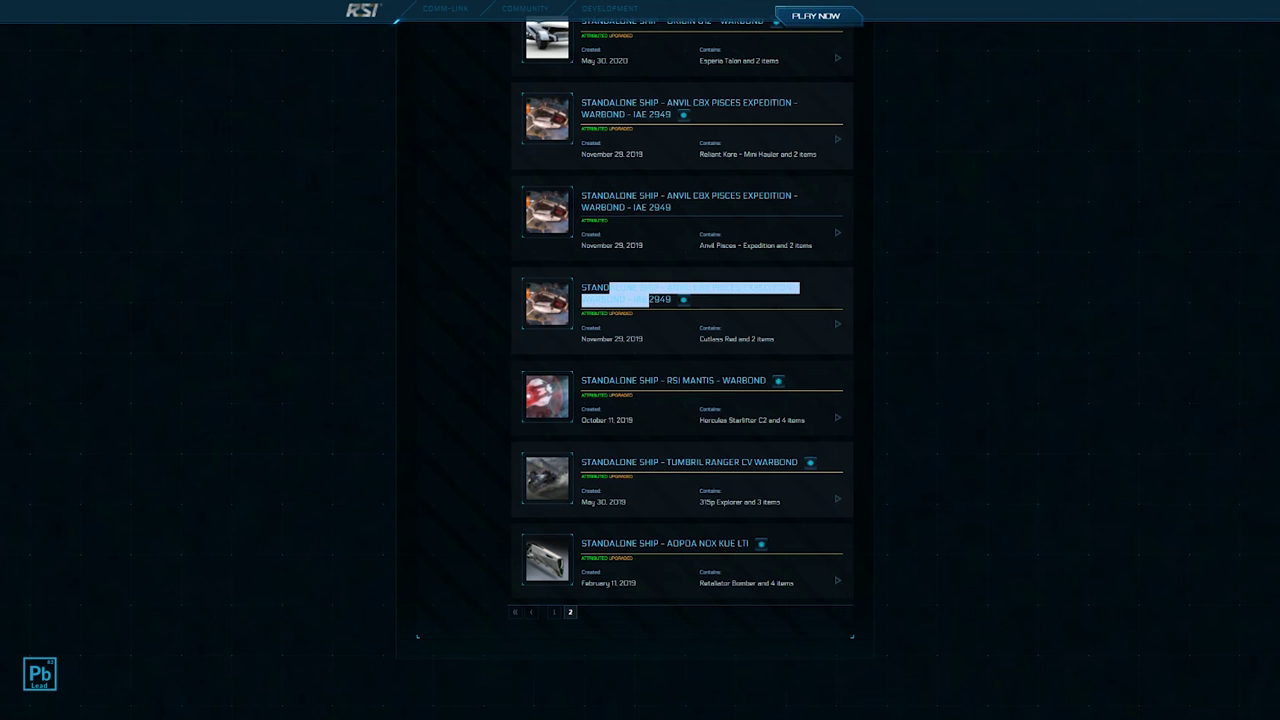
left_click(686, 299)
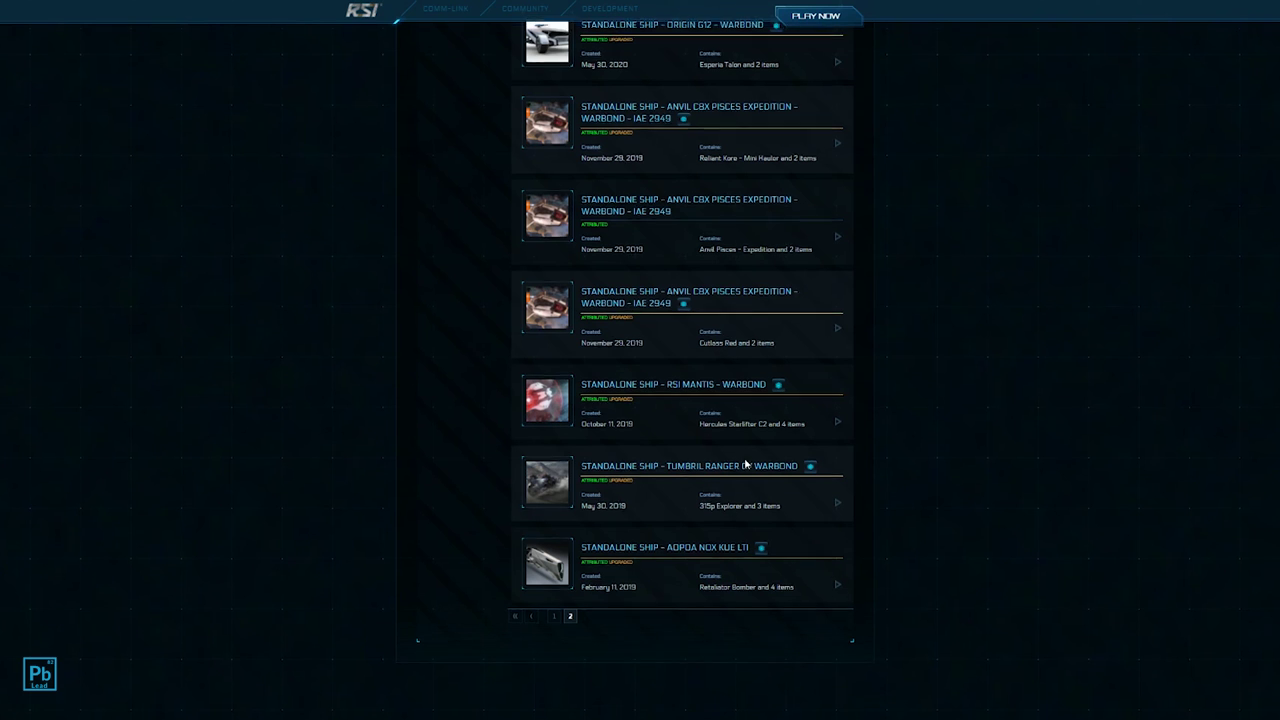
scroll(696, 290, "up", 5)
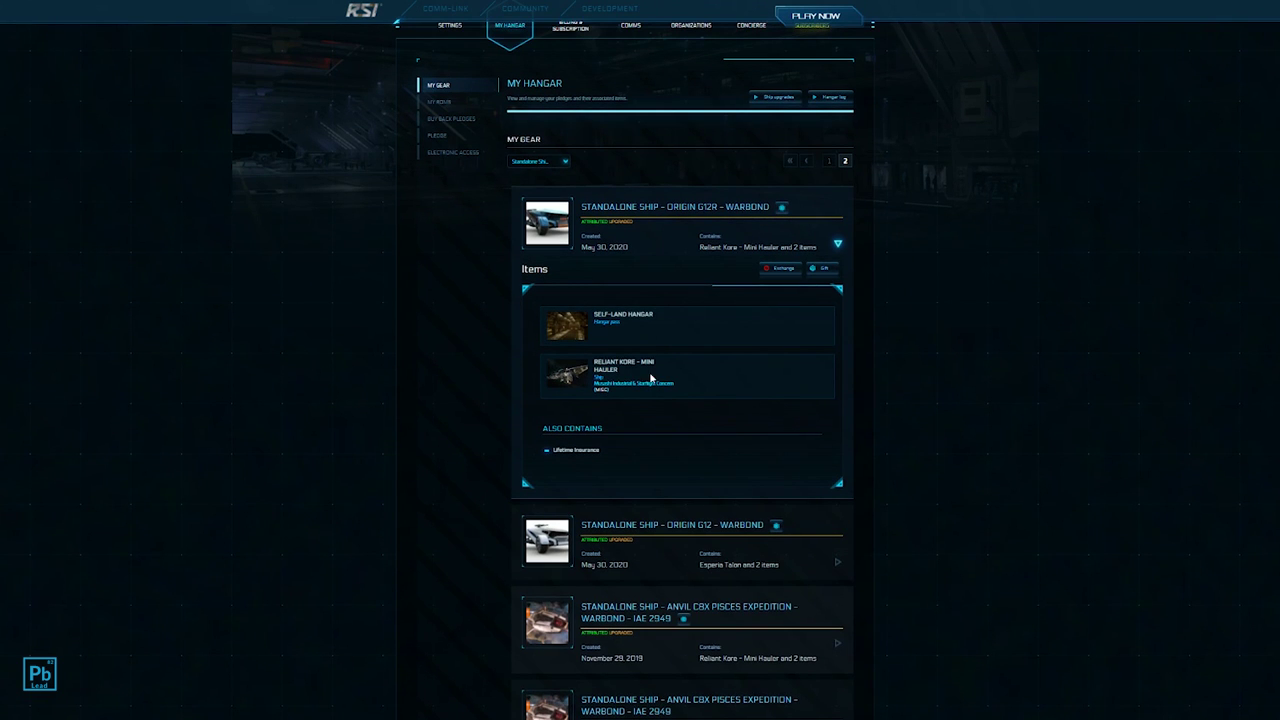
left_click_drag(656, 370, 586, 366)
left_click(746, 372)
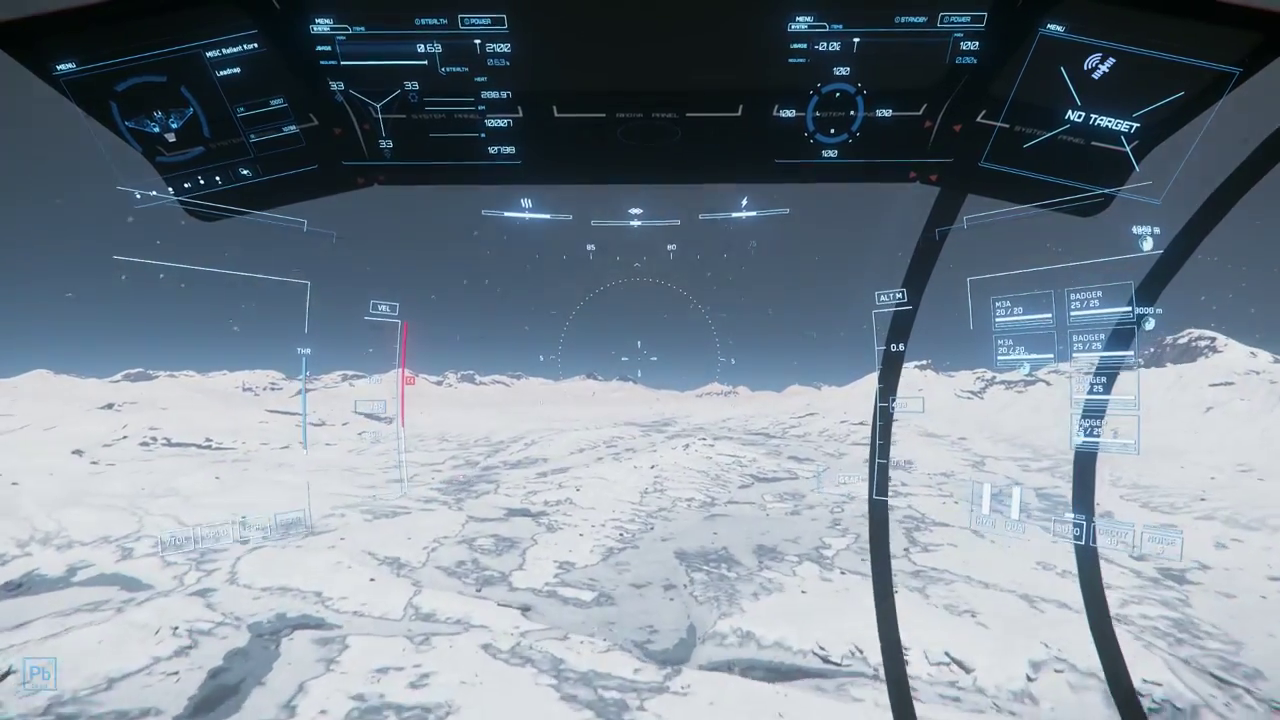
key("b")
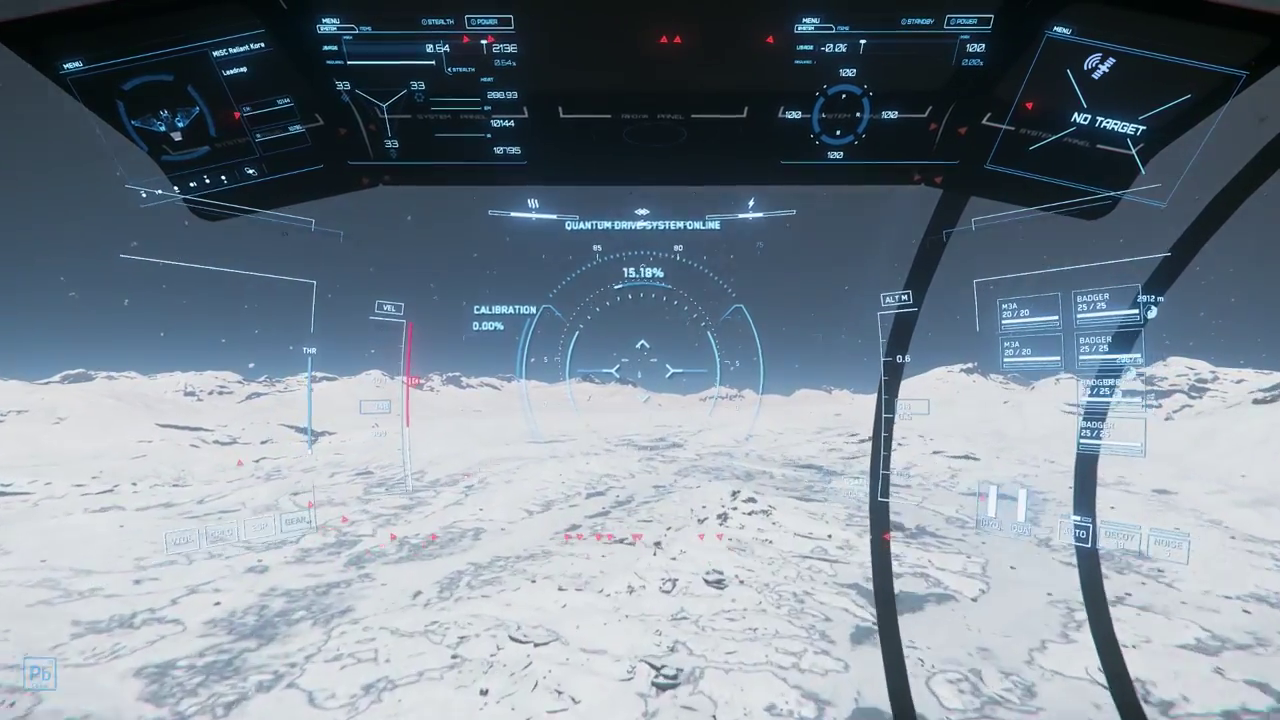
key("b")
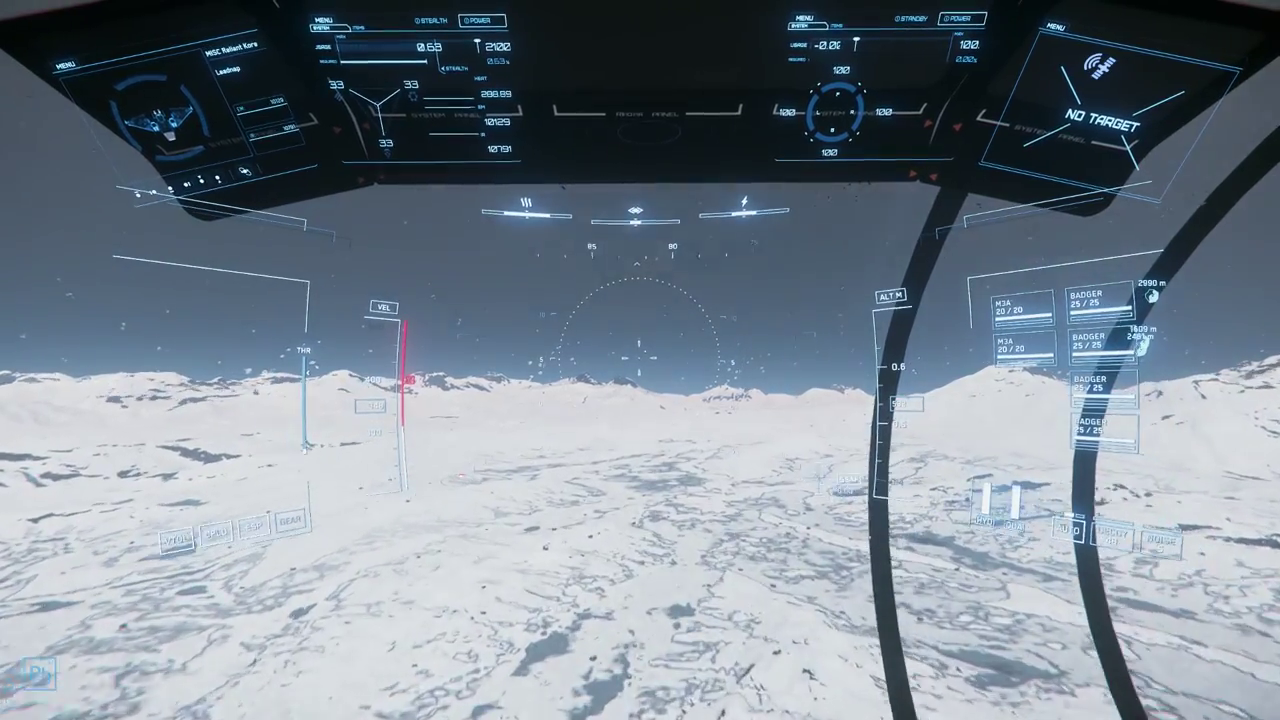
key("e")
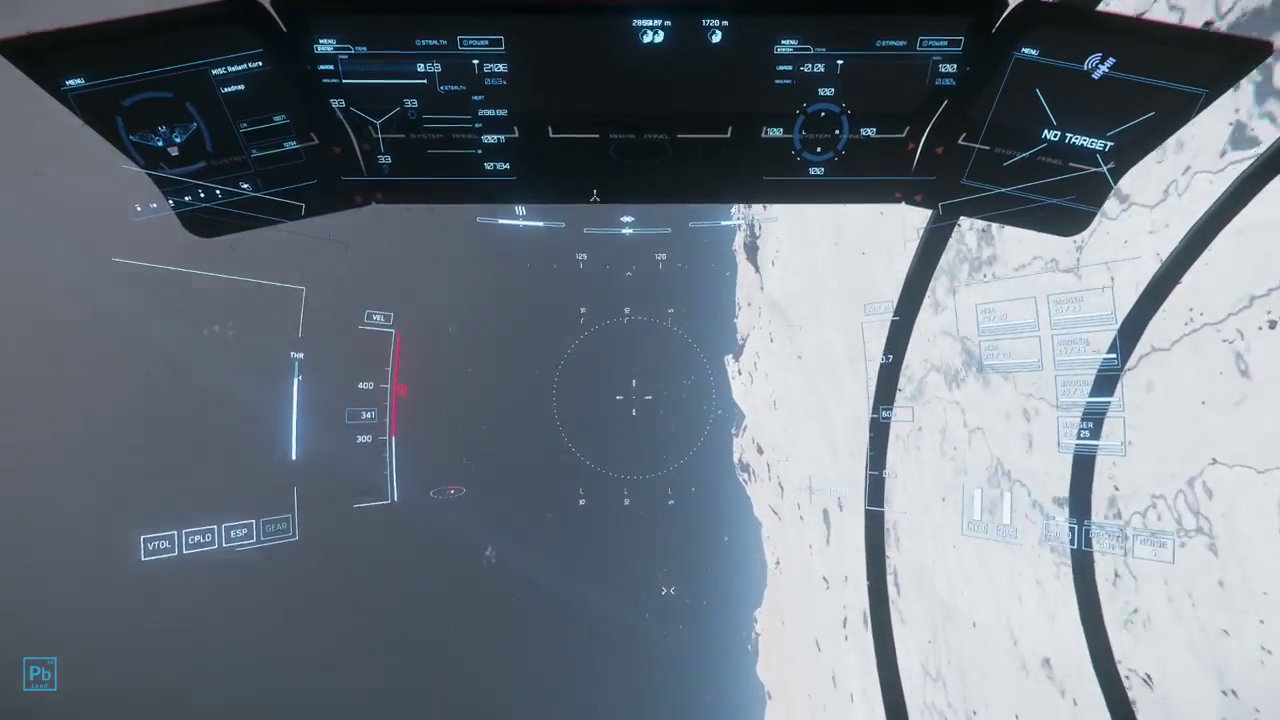
key("q")
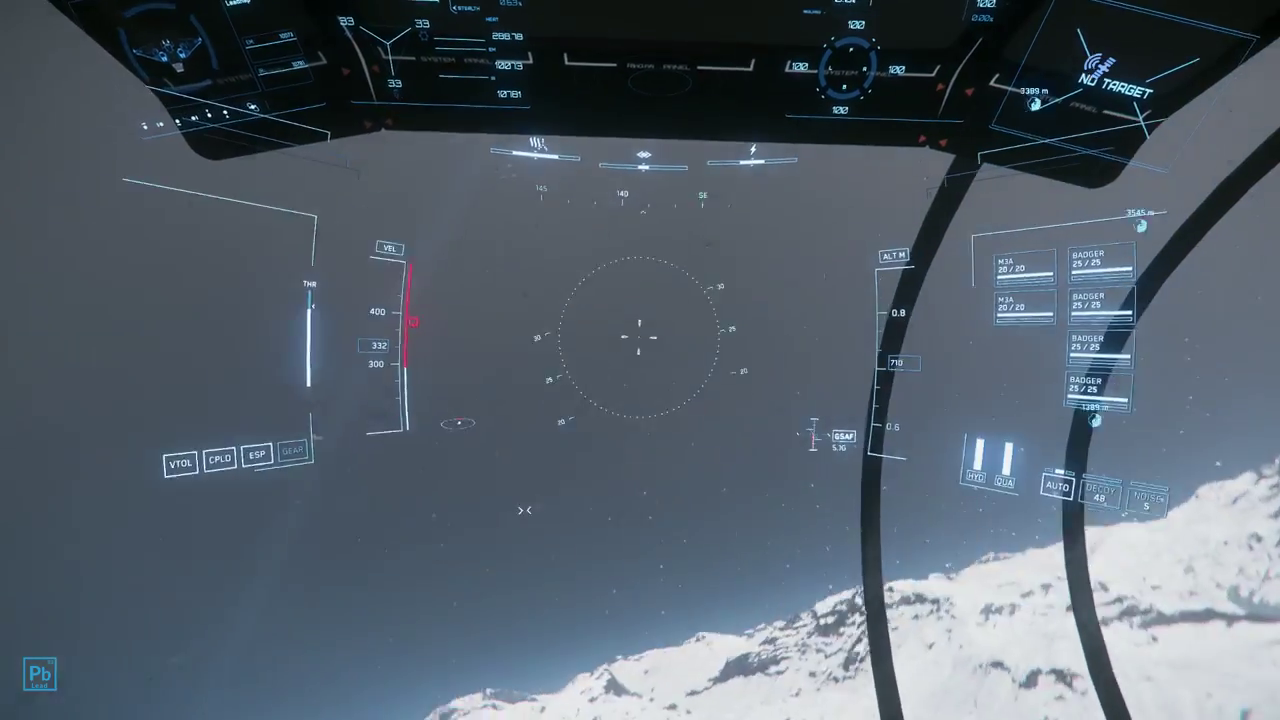